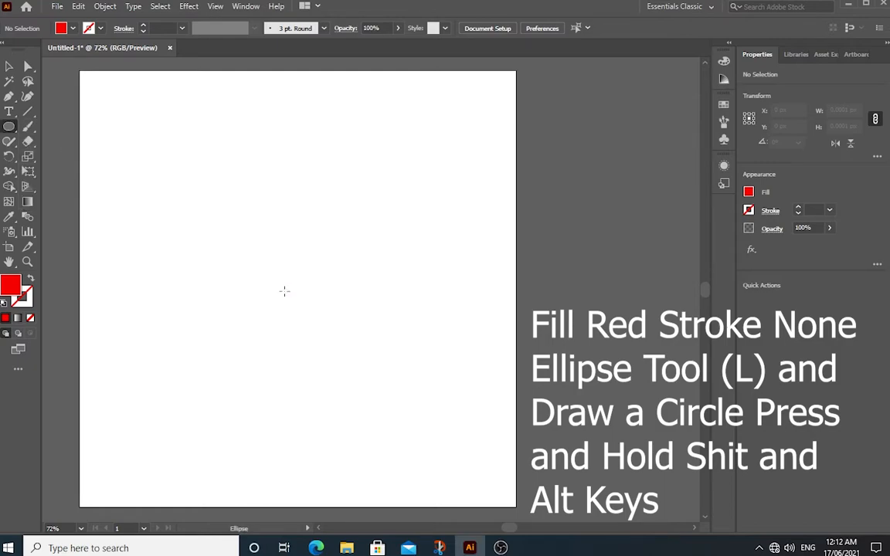
- Draw a red circle about 587 px wide near the artboard's middle and add a concentric copy scaled uniformly to 80%
drag(283, 288, 409, 447)
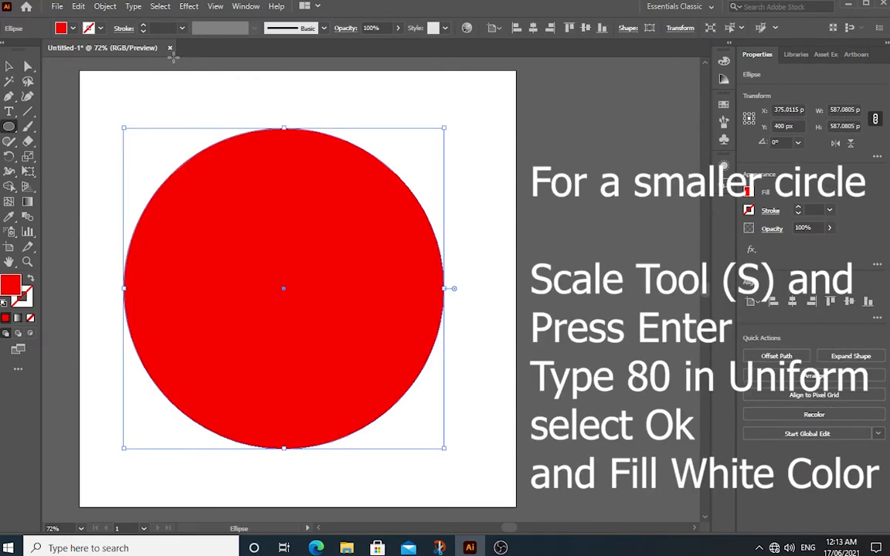
click(8, 68)
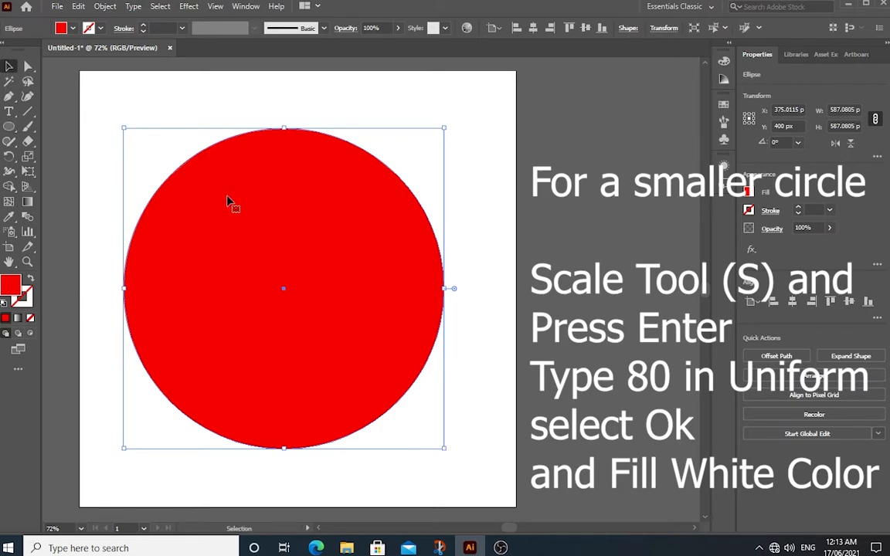
click(27, 157)
drag(27, 158, 74, 160)
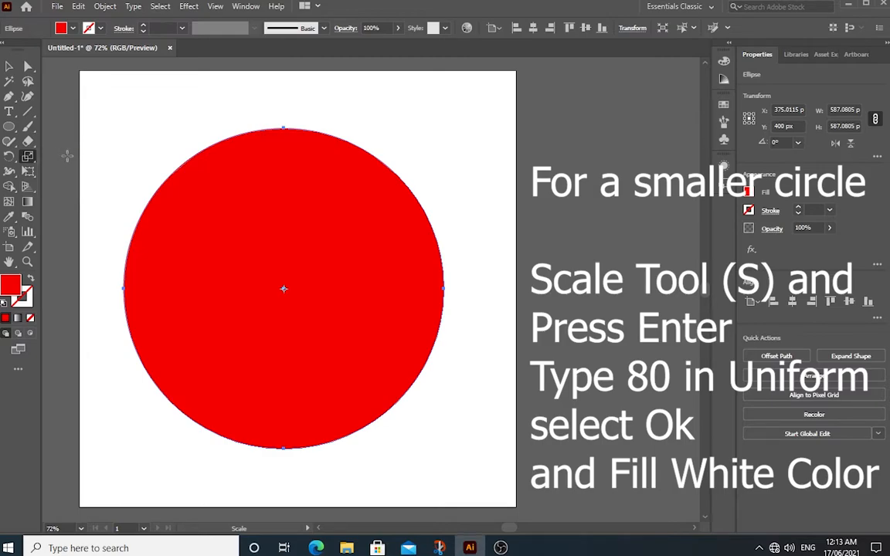
key(Return)
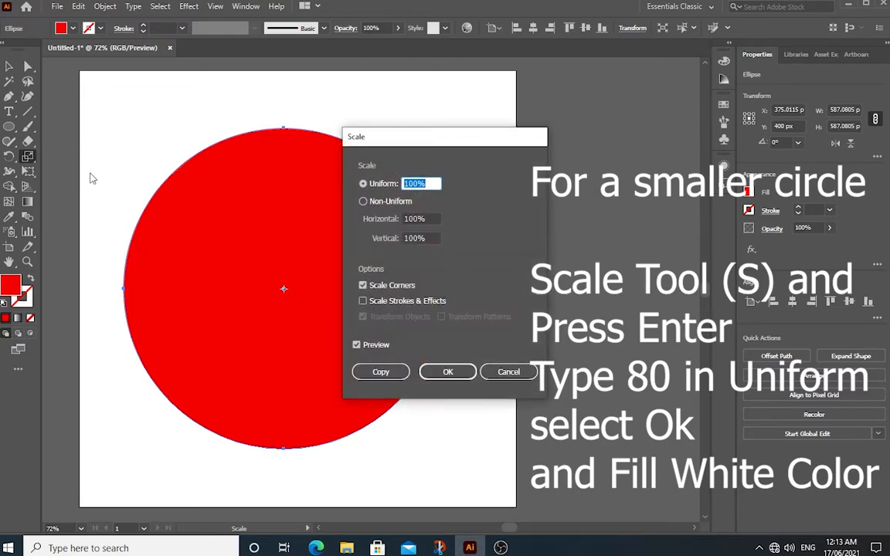
text(80)
click(379, 371)
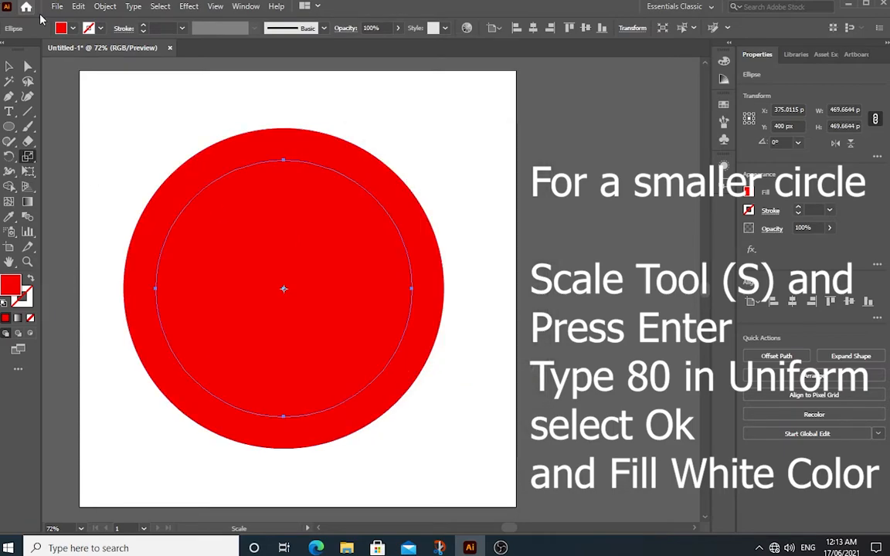
- Fill the smaller inner circle with white and deselect it
click(62, 28)
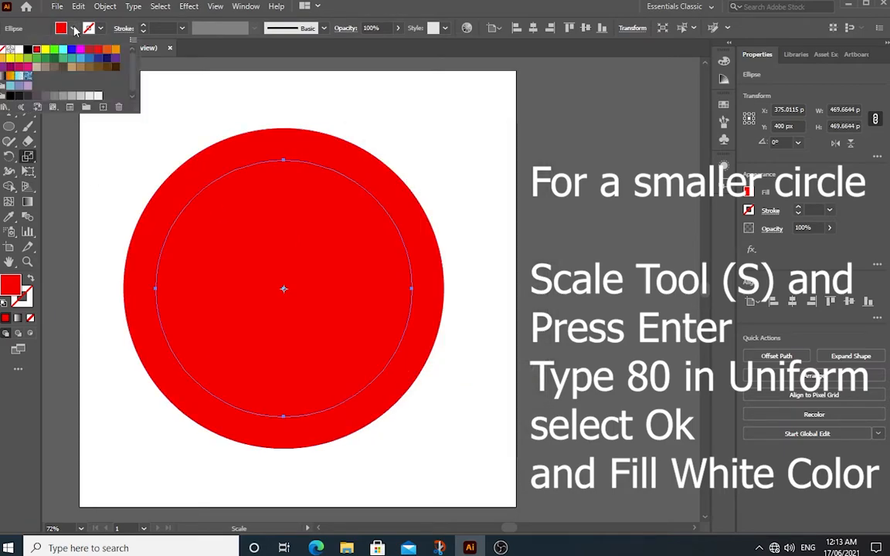
click(15, 49)
key(Escape)
key(v)
click(107, 112)
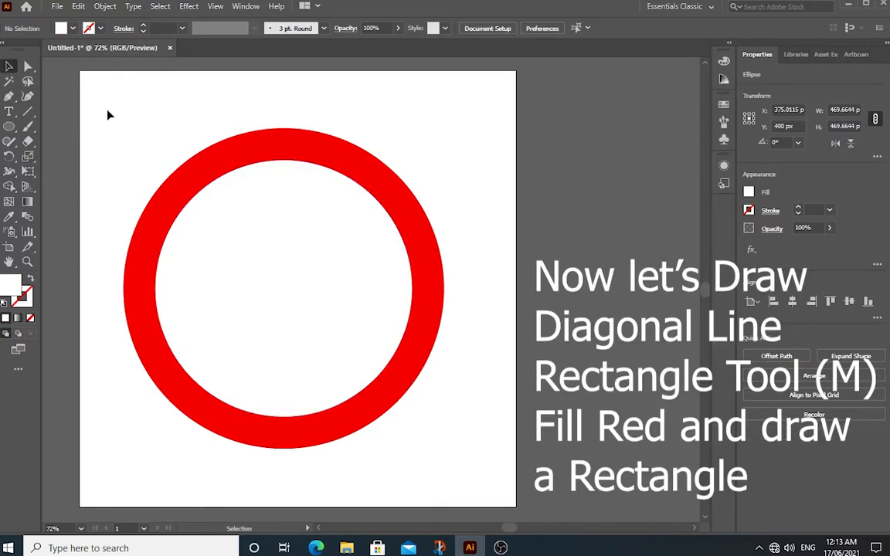
- Draw a rectangle about 409 by 59 px, running right from the ring's top centre, and fill it with red
click(9, 127)
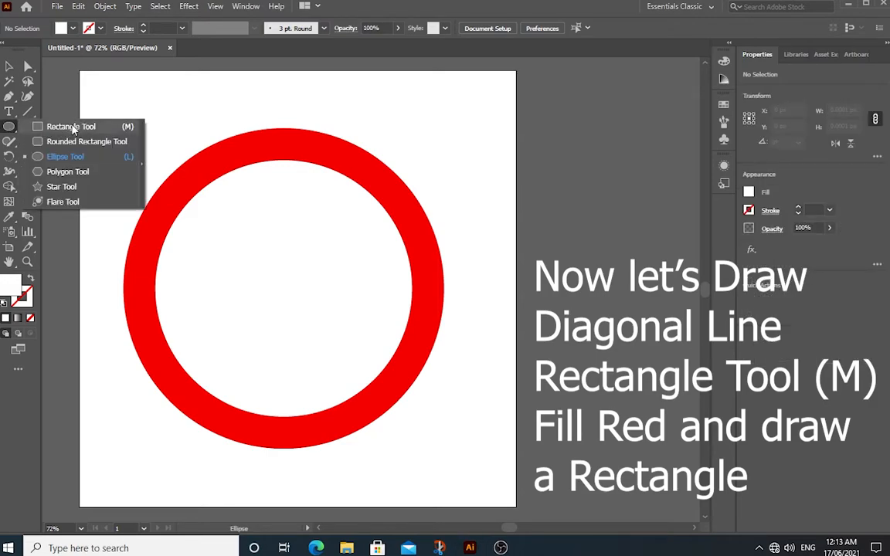
click(63, 128)
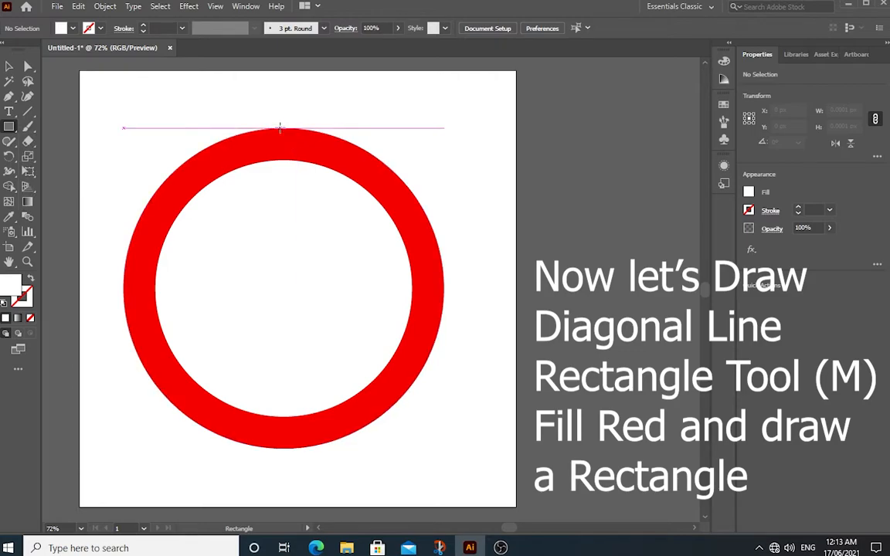
drag(280, 127, 504, 159)
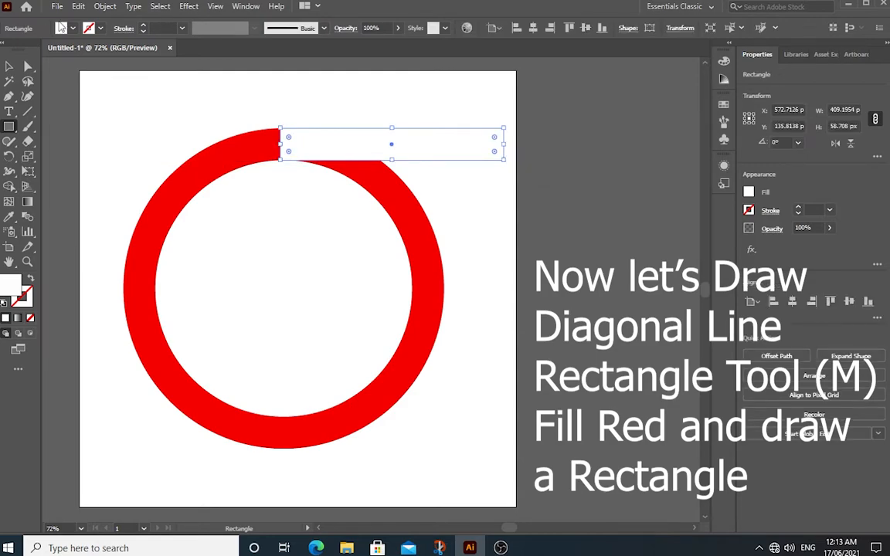
click(61, 29)
click(35, 50)
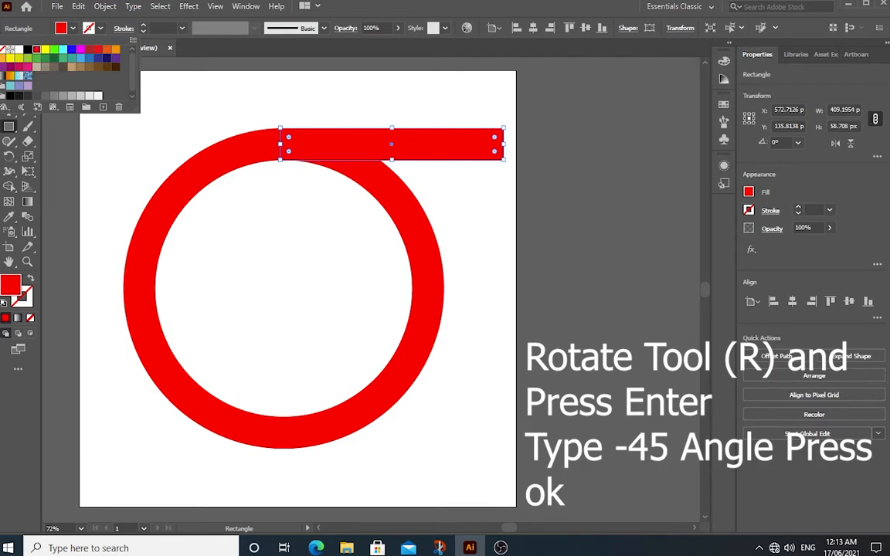
click(44, 34)
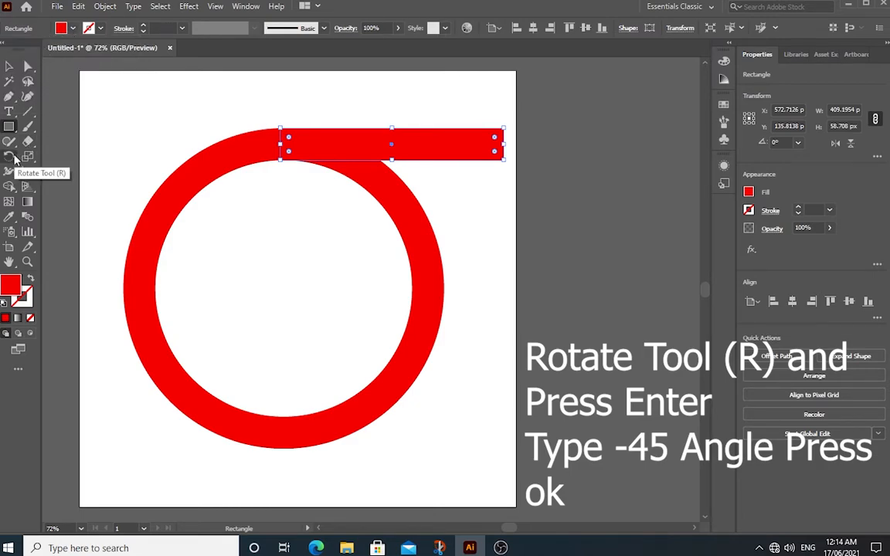
- Rotate the red rectangle by -45° about its centre
drag(9, 156, 61, 156)
key(Return)
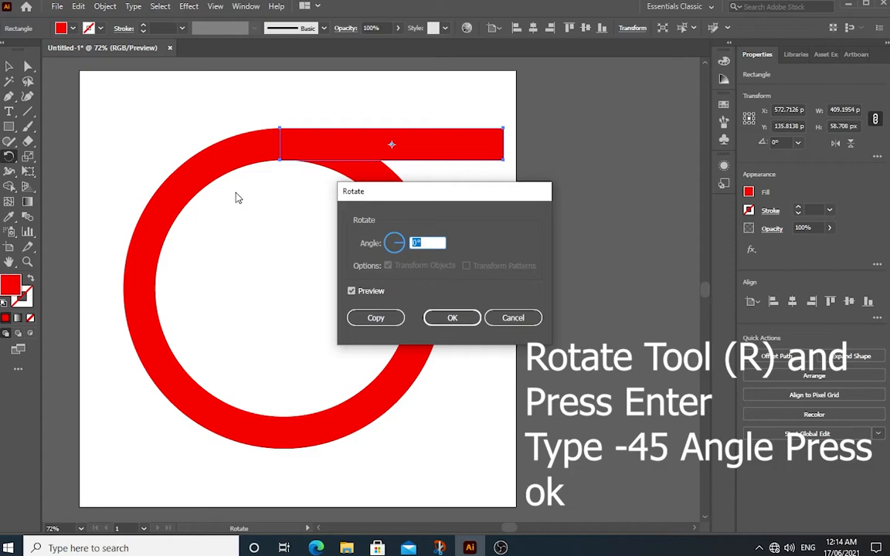
text(-45)
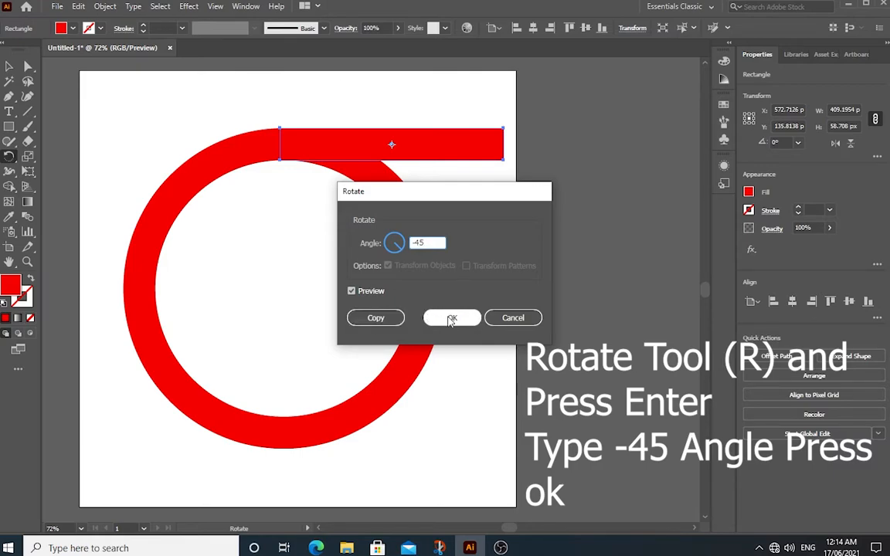
click(352, 291)
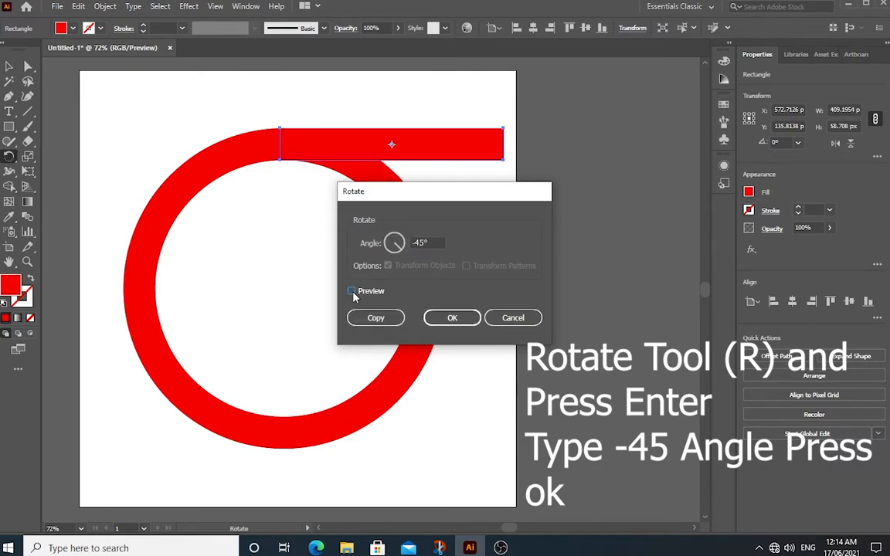
click(352, 291)
click(453, 317)
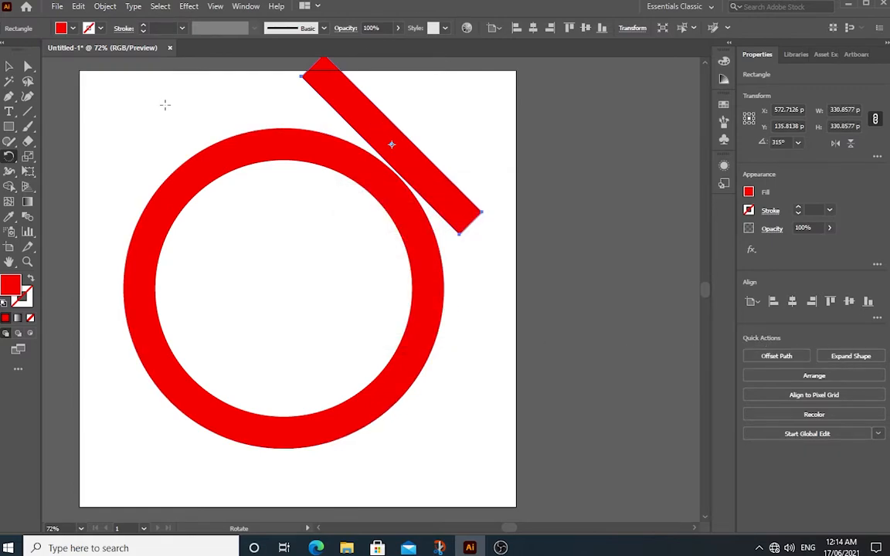
- Move the rotated bar into the ring and lengthen it so it spans the white circle diagonally
click(10, 68)
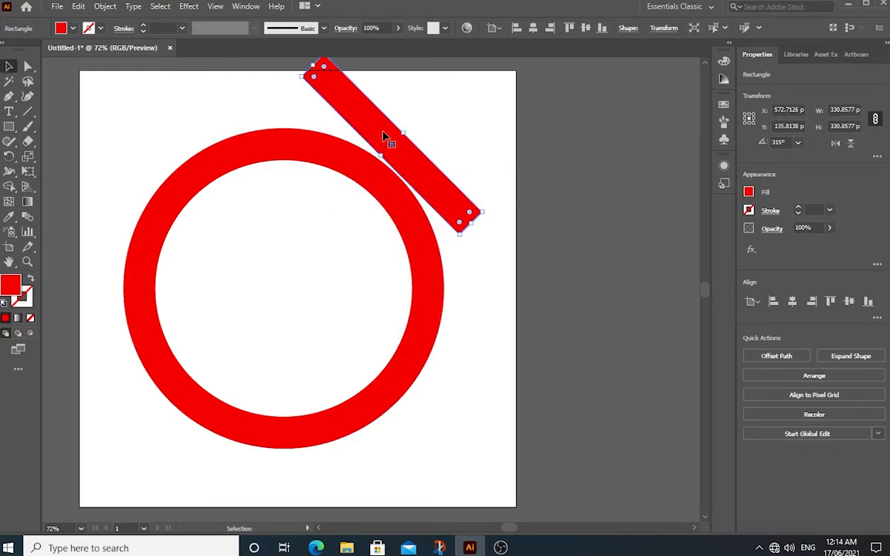
drag(384, 136, 264, 270)
drag(352, 358, 372, 382)
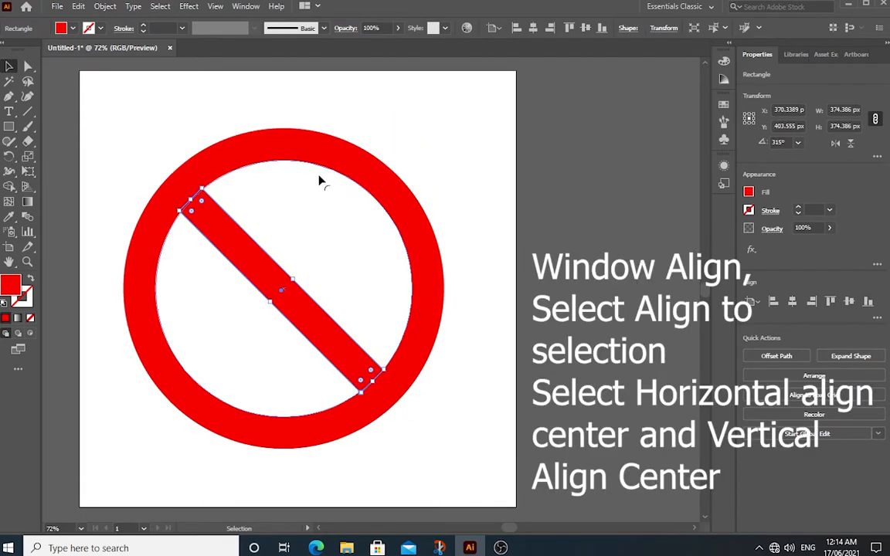
- Align both circles and the bar to the selection, centring them horizontally and vertically on each other
drag(122, 132, 483, 495)
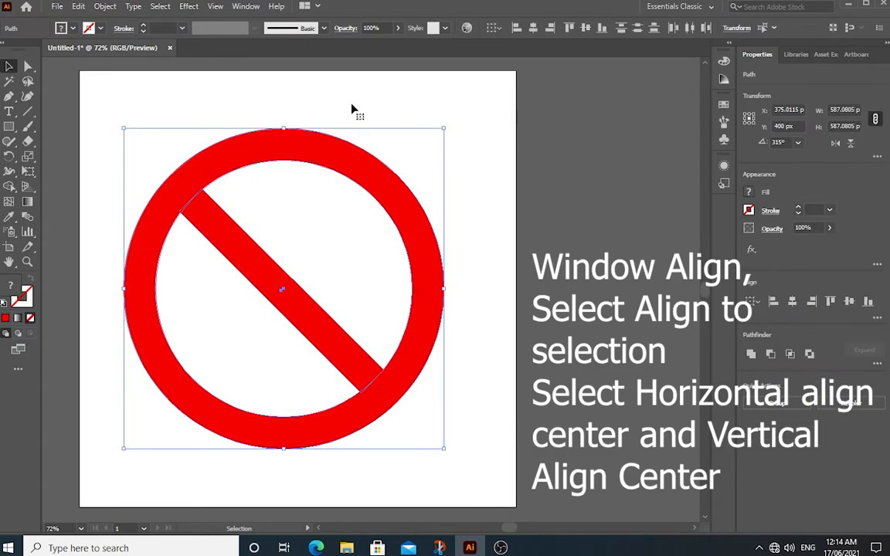
click(232, 7)
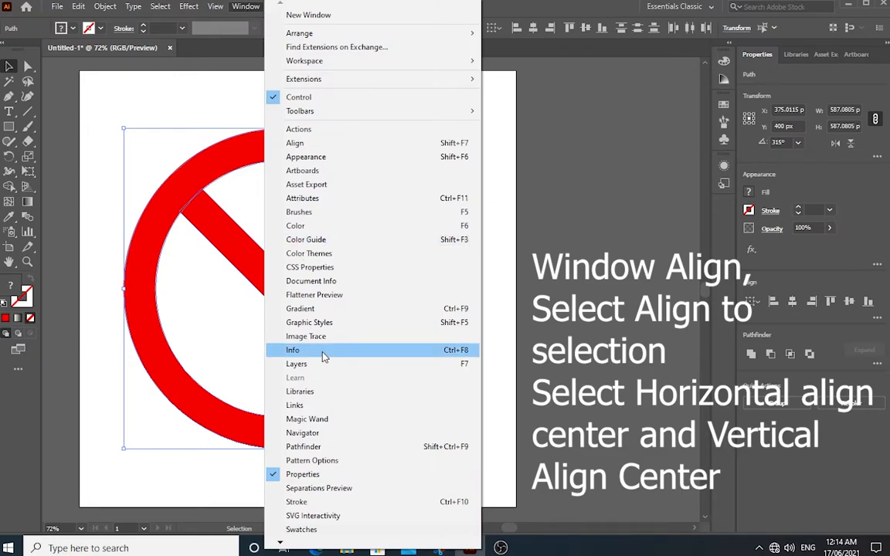
click(311, 145)
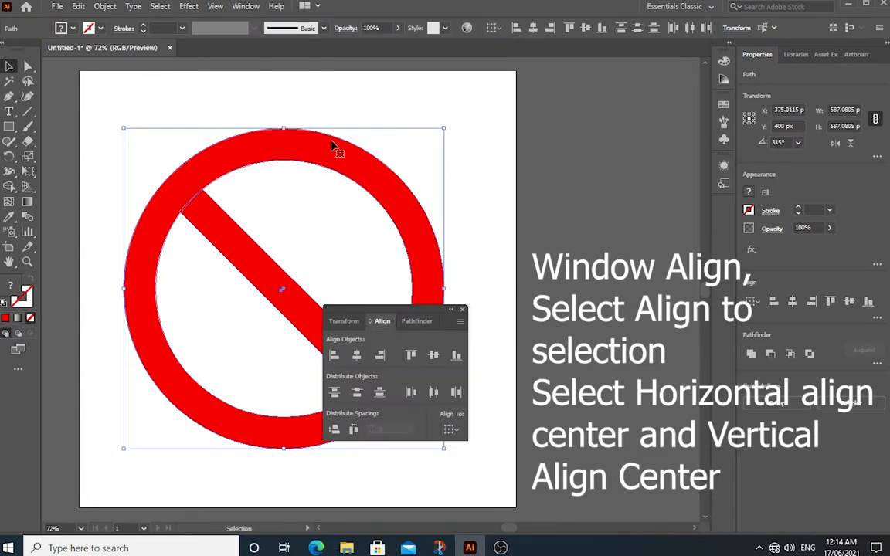
drag(423, 315, 446, 310)
click(474, 425)
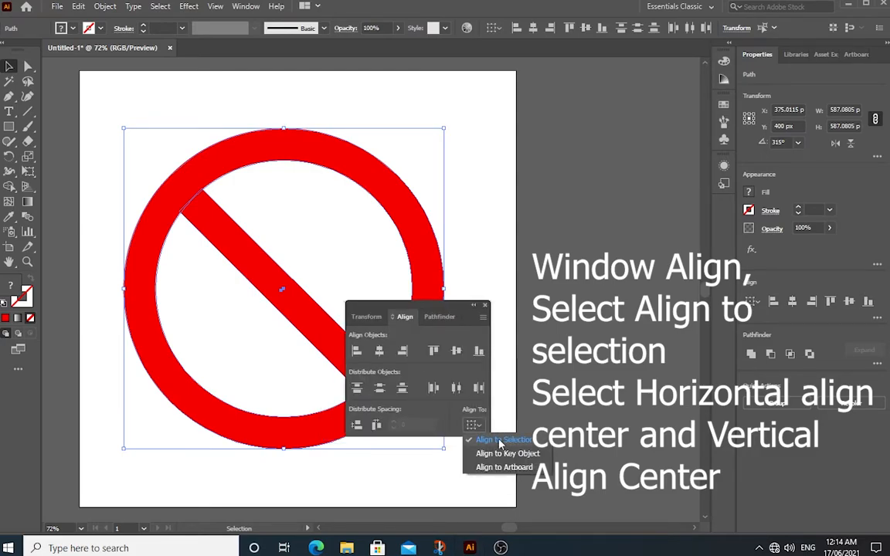
click(441, 401)
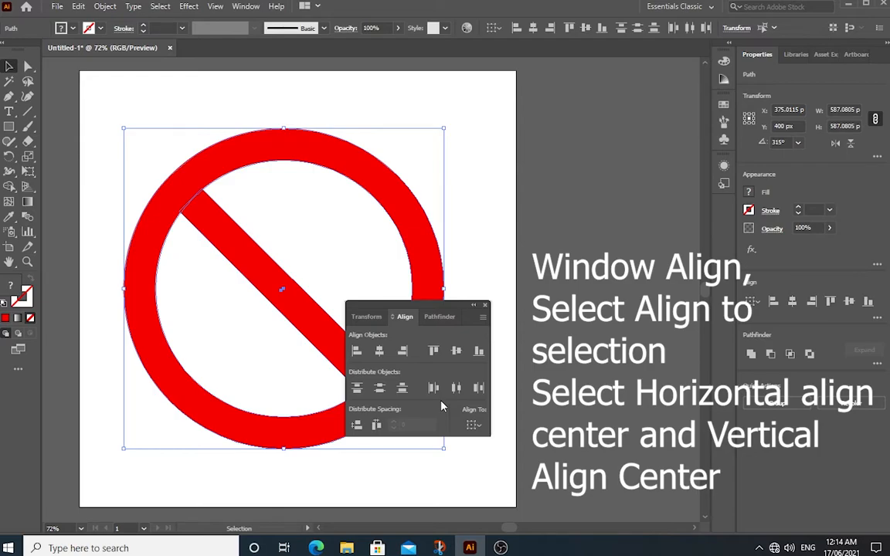
click(378, 353)
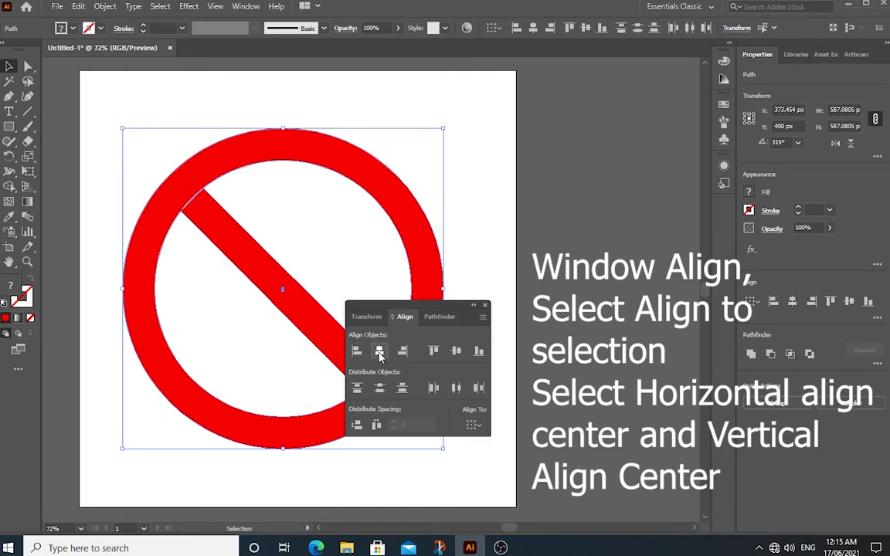
click(456, 352)
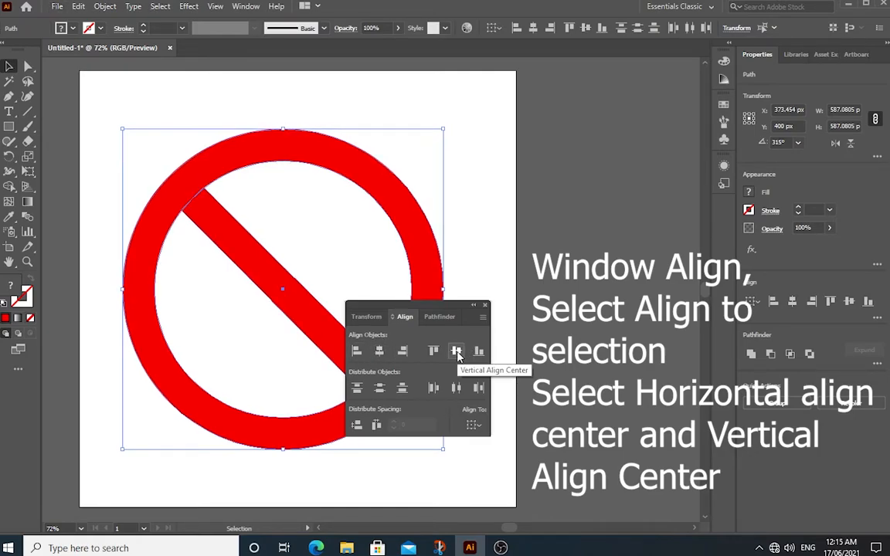
click(486, 306)
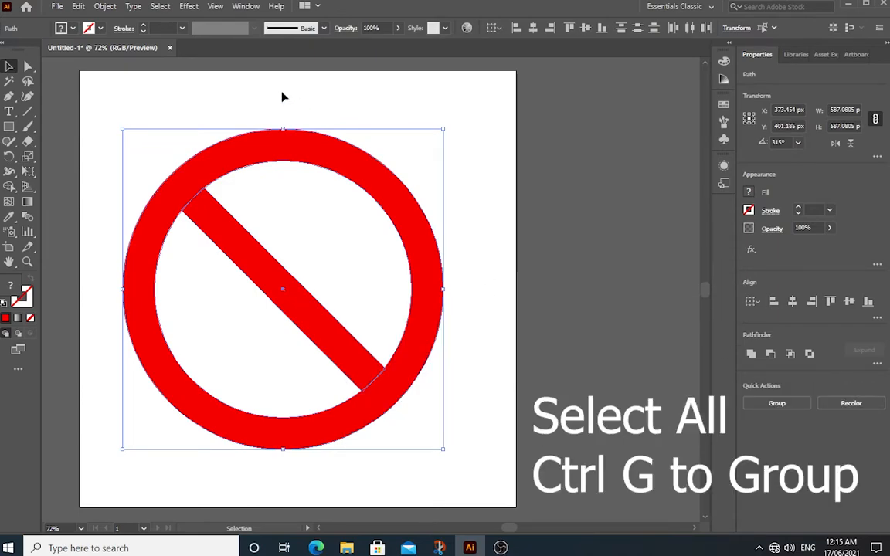
- Group the two circles and the diagonal bar into one object and deselect it
right_click(227, 230)
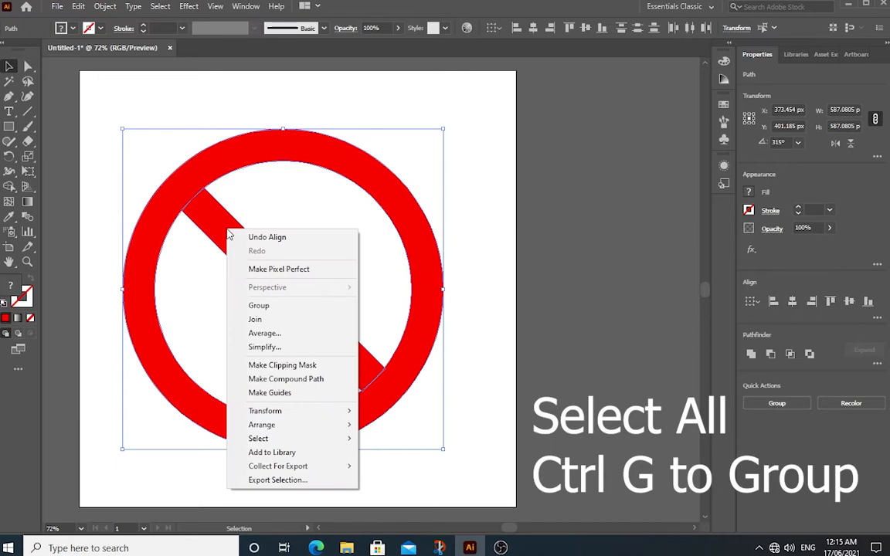
click(258, 305)
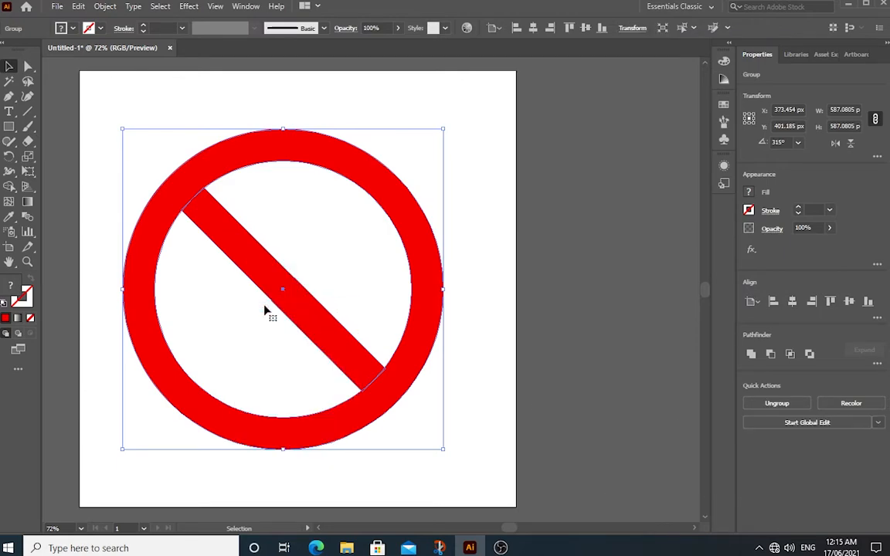
click(489, 223)
- Select the grouped sign, set alignment to the artboard and centre the sign horizontally
drag(145, 102, 444, 492)
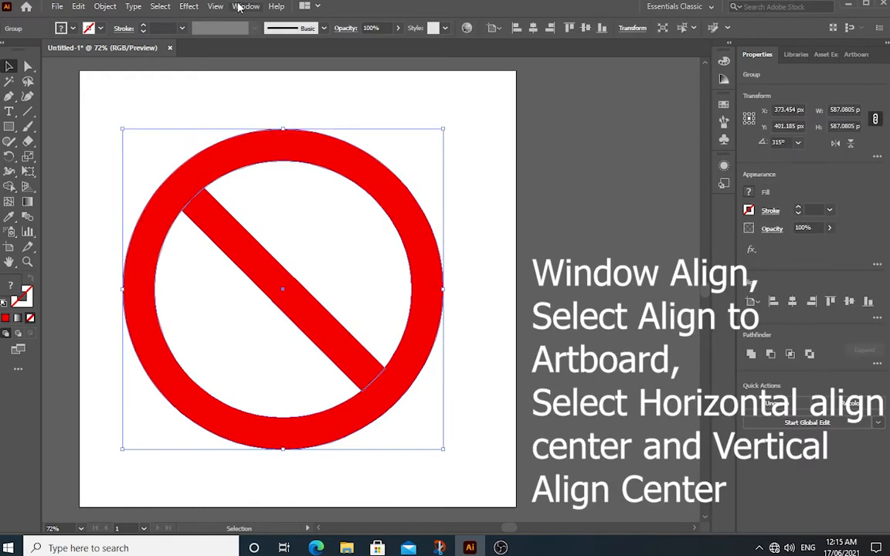
click(244, 6)
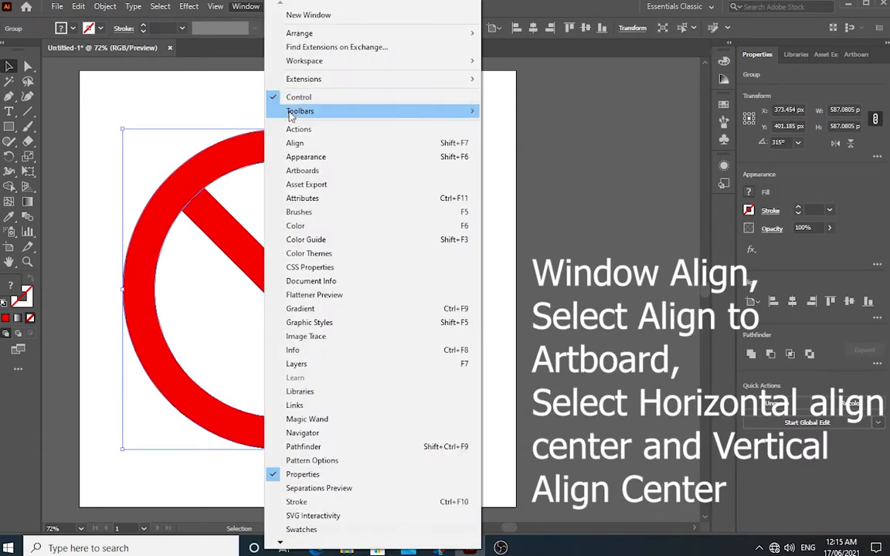
click(297, 145)
drag(439, 291, 501, 205)
click(533, 340)
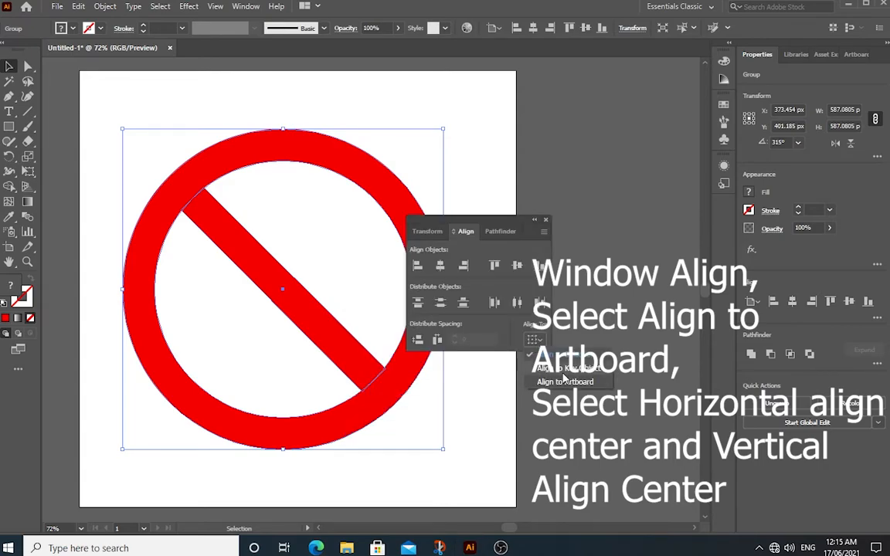
click(583, 385)
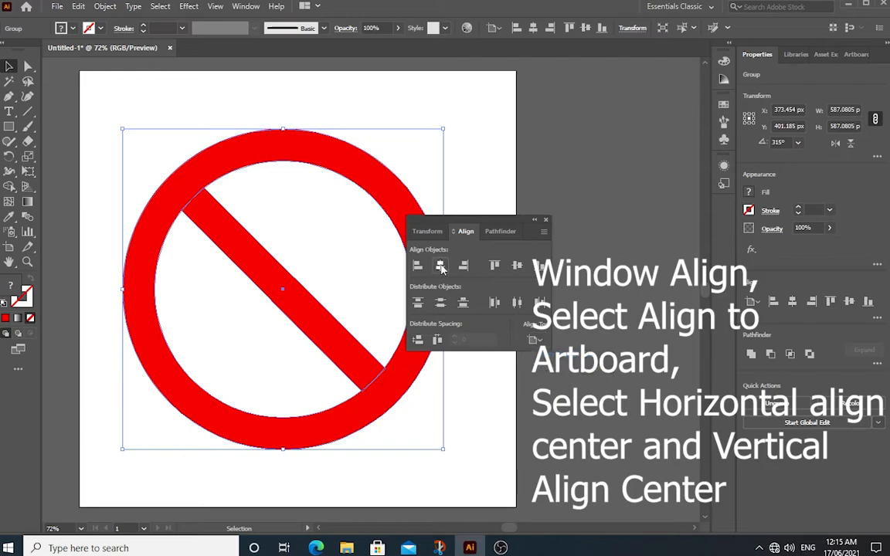
click(441, 267)
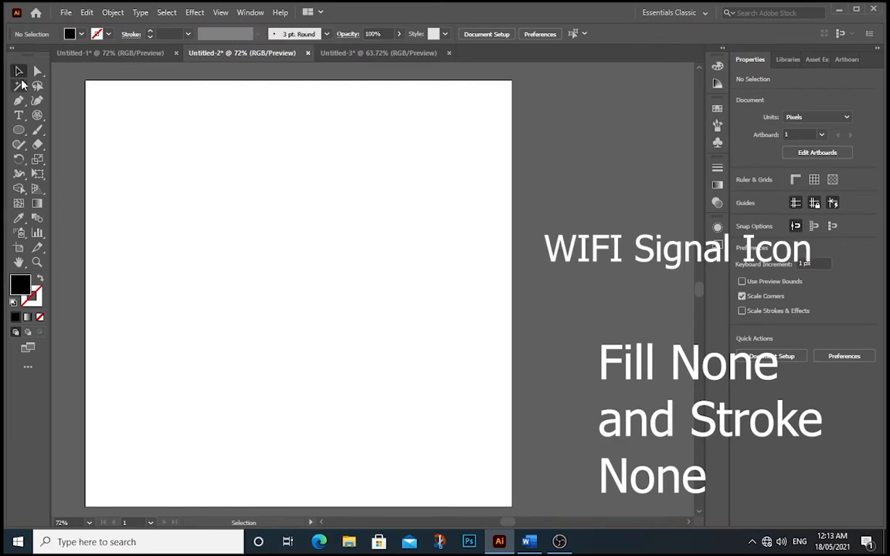
- Set the fill to none and configure the Polar Grid tool with 6 concentric dividers and 0 radial dividers
click(82, 36)
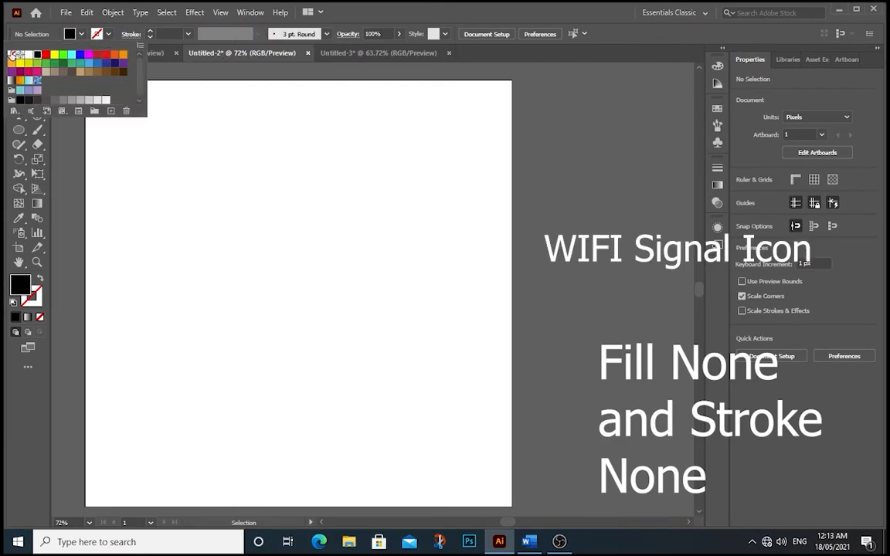
click(11, 57)
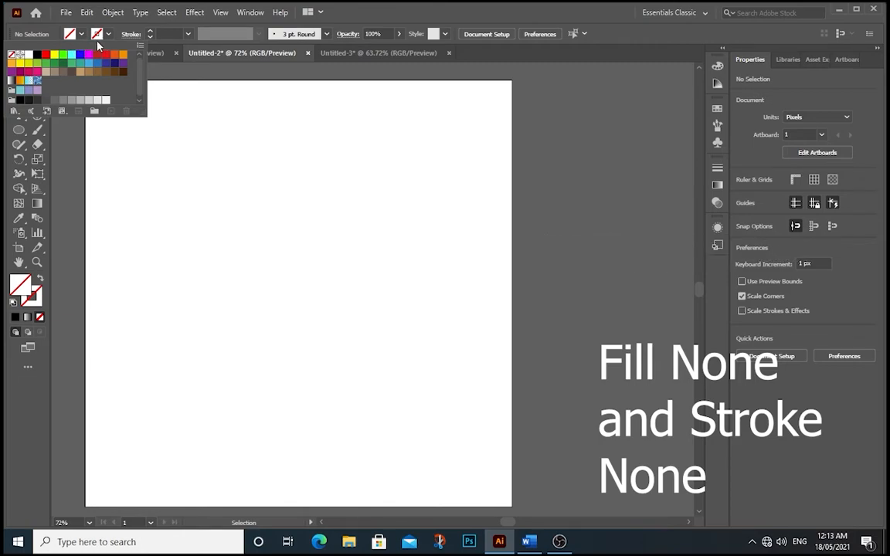
click(37, 116)
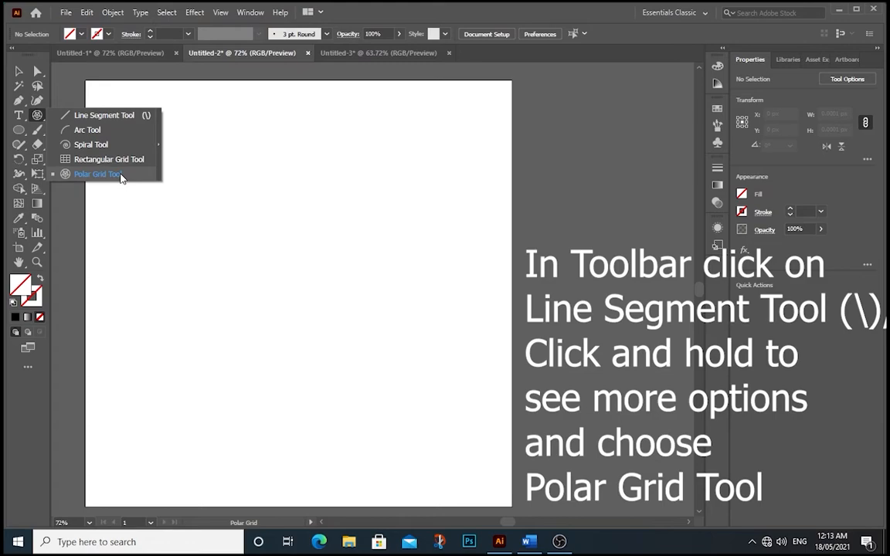
click(115, 175)
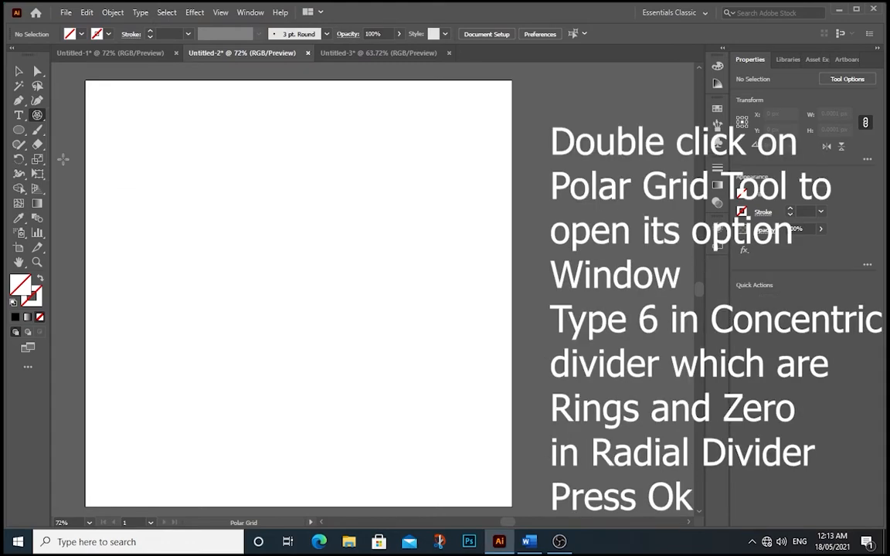
double_click(36, 115)
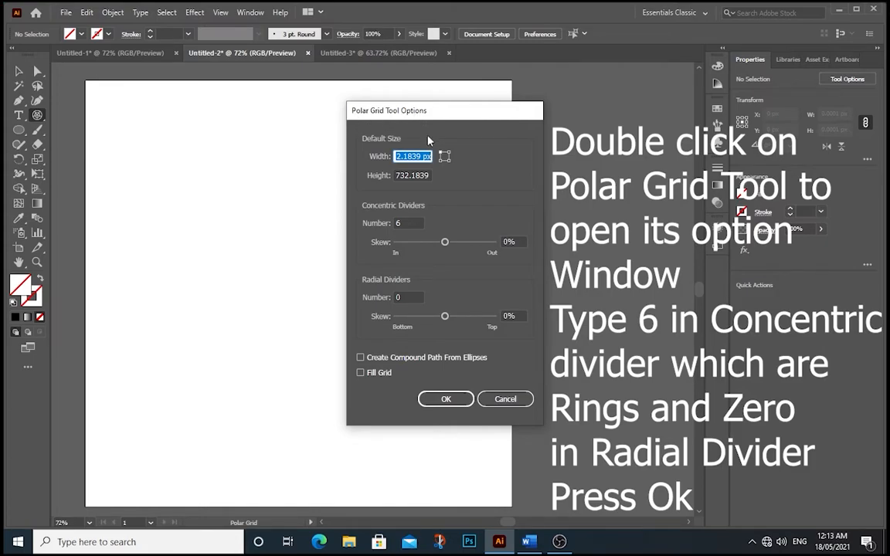
click(394, 223)
text(6)
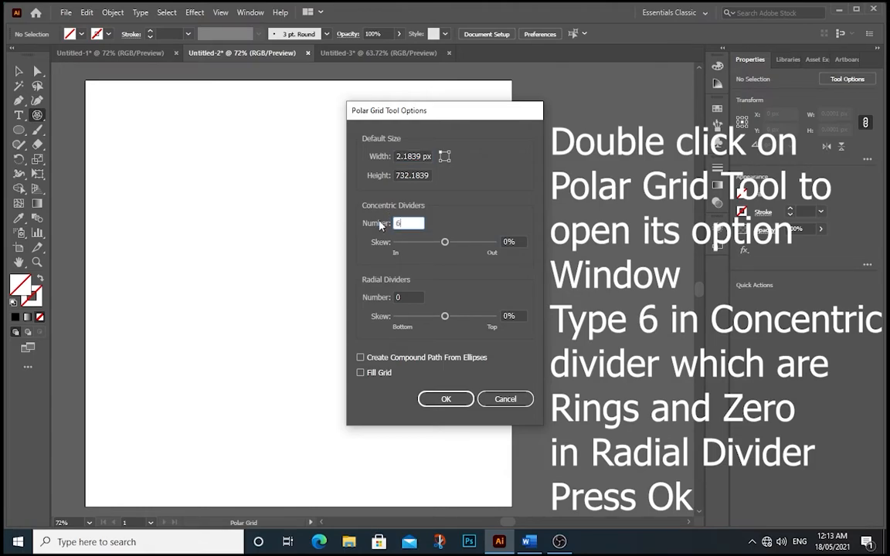
click(410, 298)
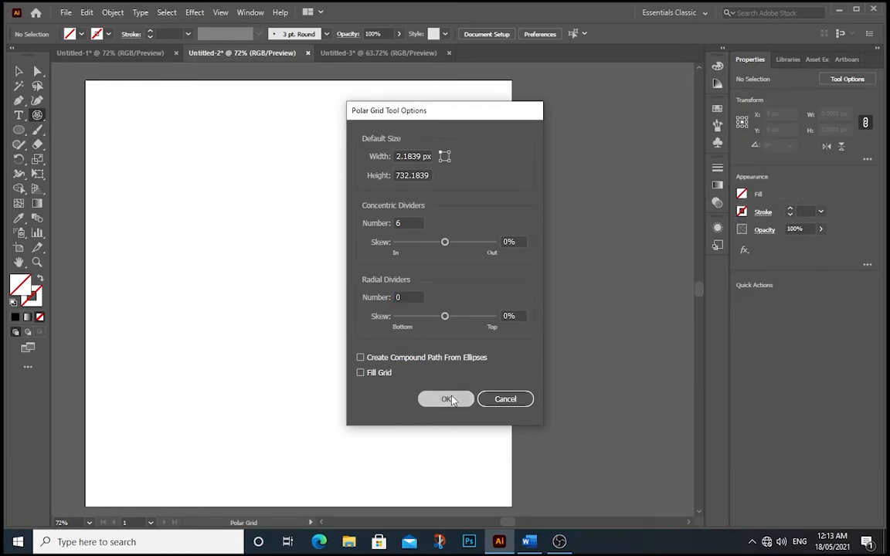
click(449, 400)
- Draw a circular polar grid about 739 px in diameter and nudge it so it sits inside the artboard's edges
drag(87, 80, 392, 477)
key(shift)
key(shift+Right)
key(shift+Right)
key(shift+Down)
key(shift+Down)
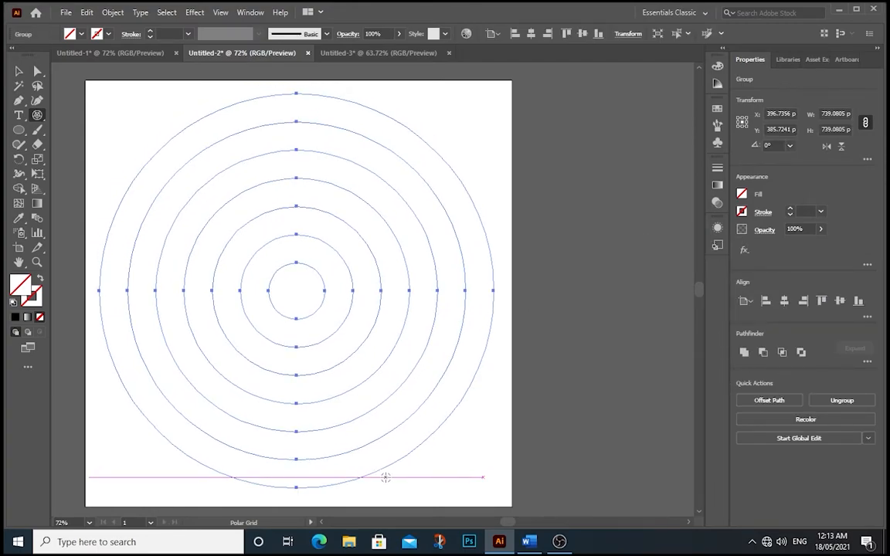
key(shift+Up)
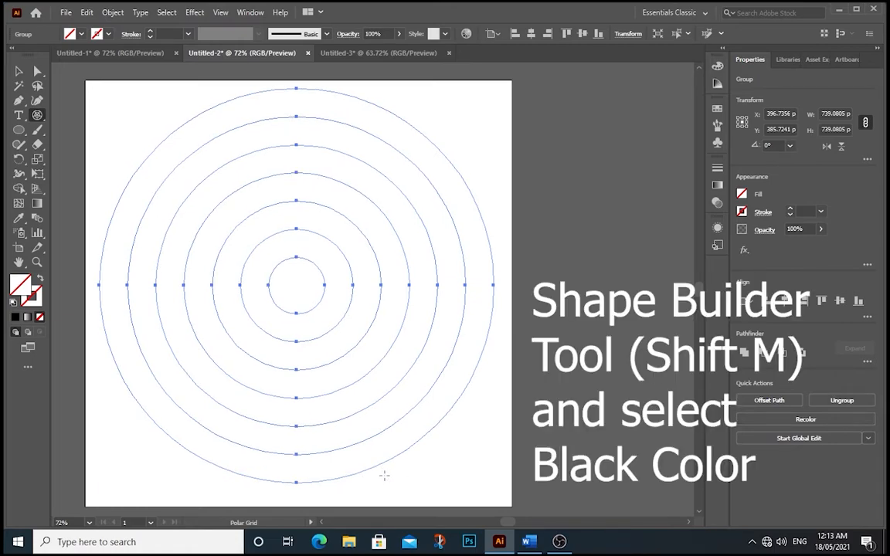
key(shift+Down)
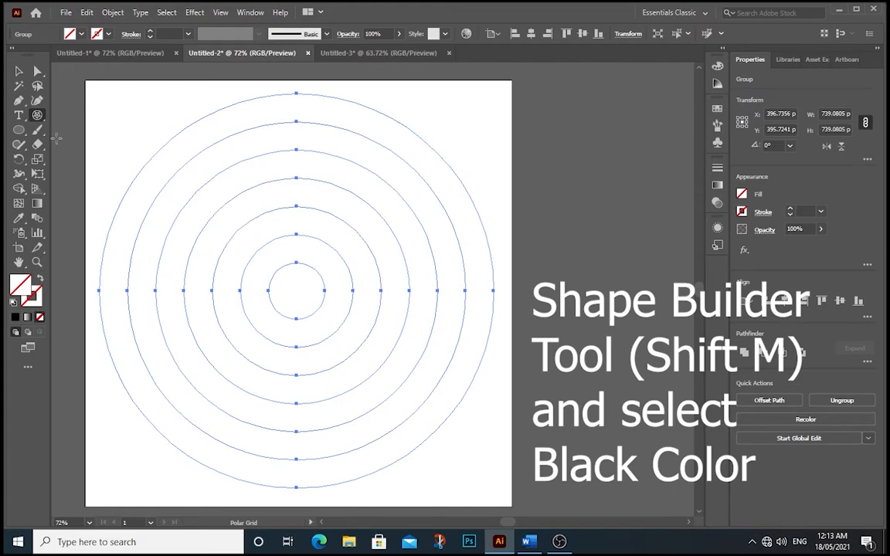
- Using the Shape Builder tool with a black fill, fill the centre circle and every second ring out to the outermost one
click(18, 189)
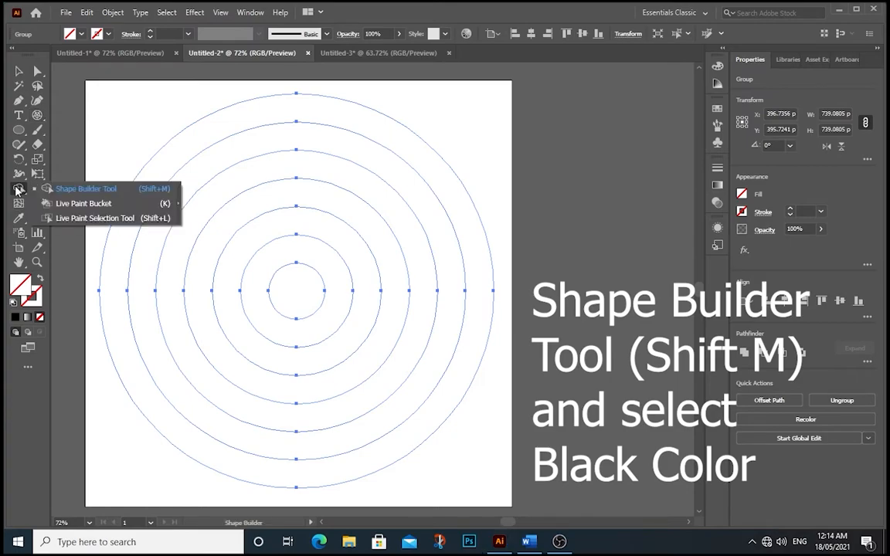
click(91, 190)
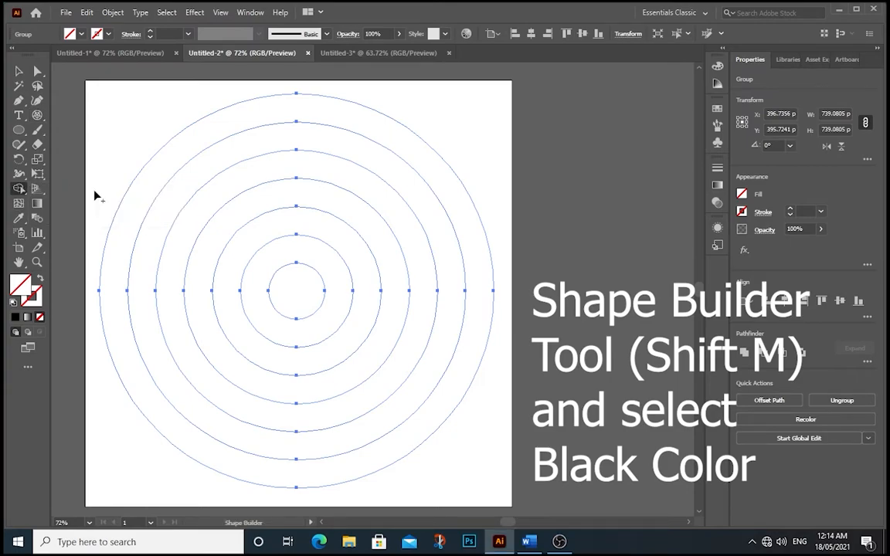
click(717, 109)
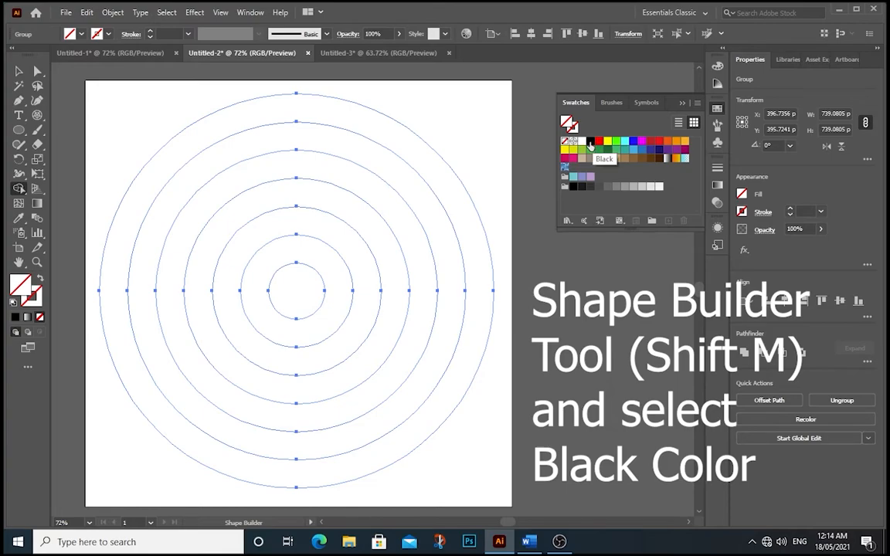
click(590, 143)
click(301, 291)
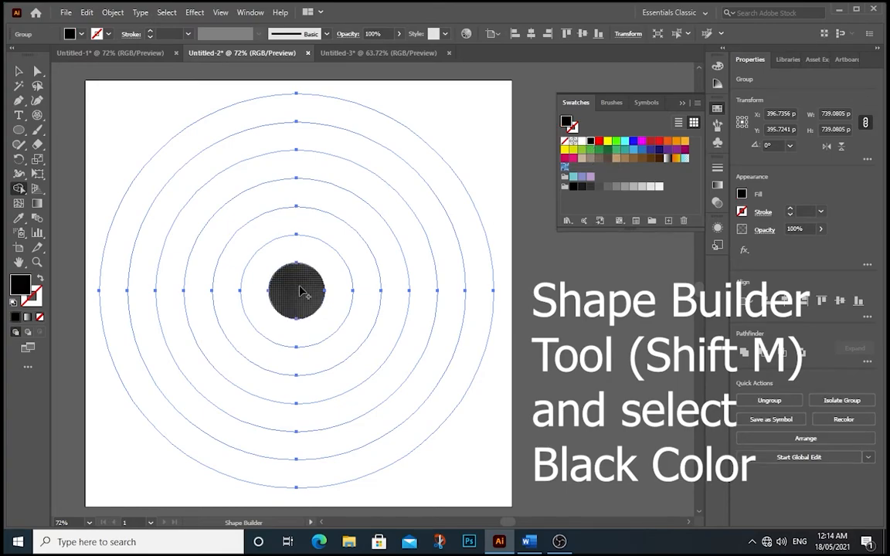
click(302, 230)
click(301, 171)
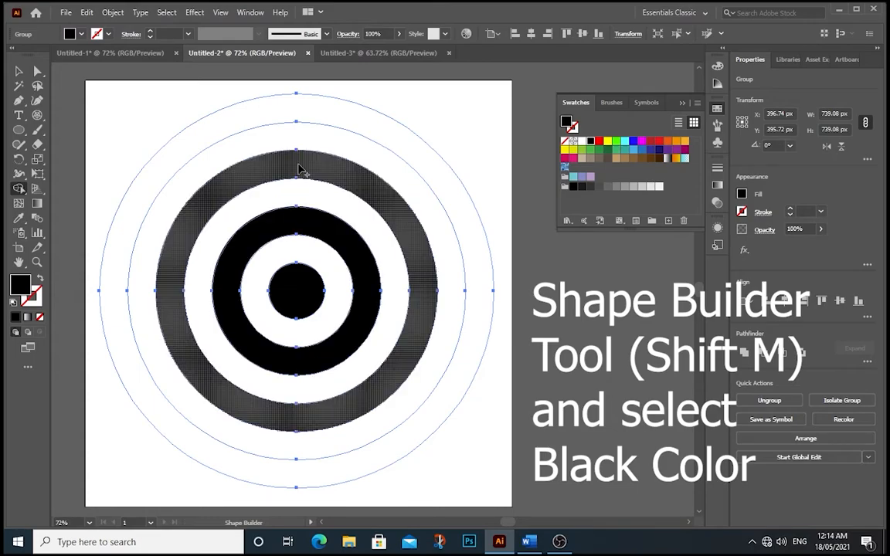
click(309, 109)
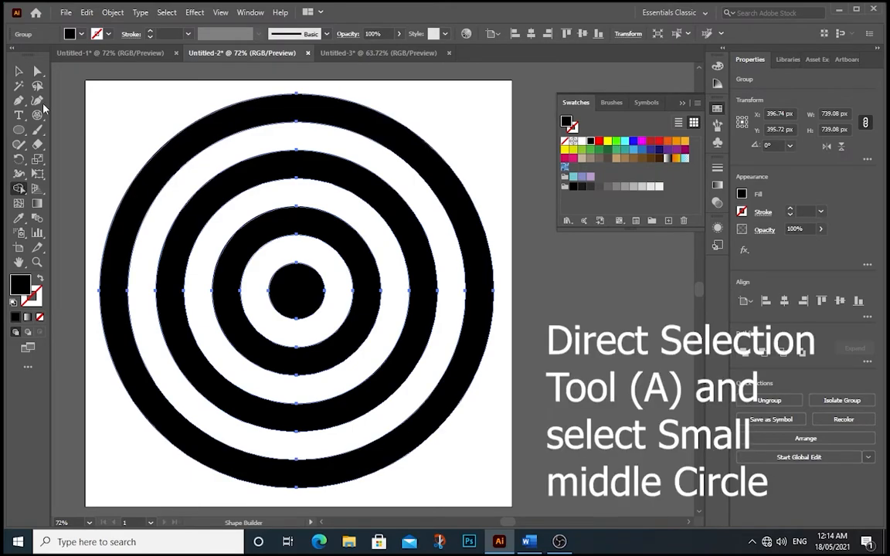
- Deselect the grid, directly select only the small centre circle and scale it uniformly to 80%
click(18, 70)
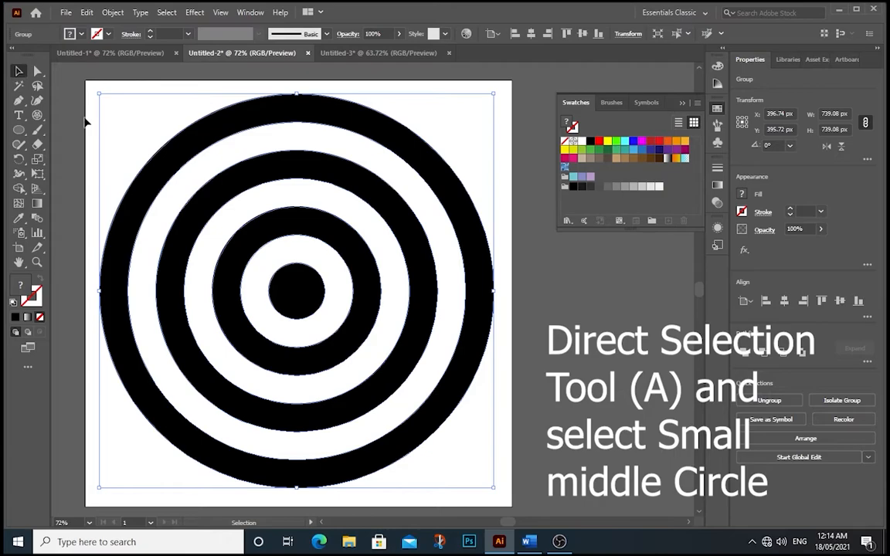
click(69, 99)
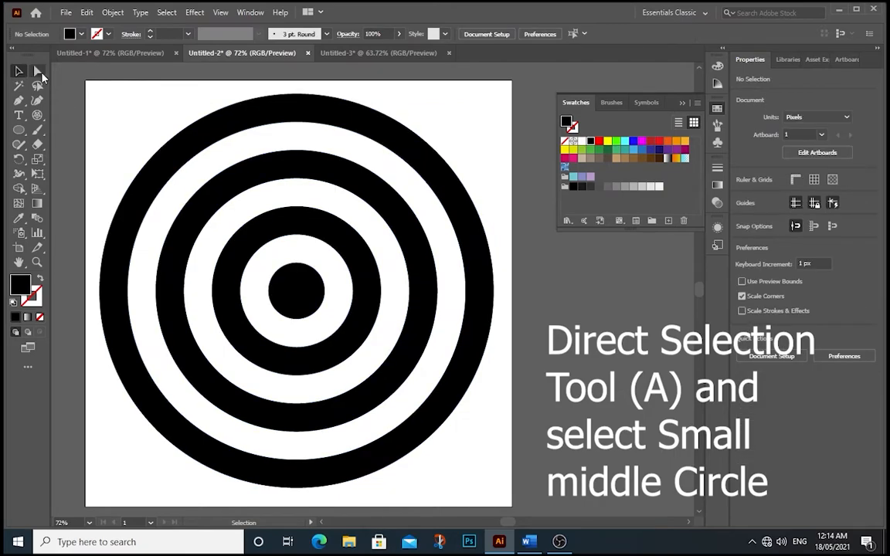
click(36, 73)
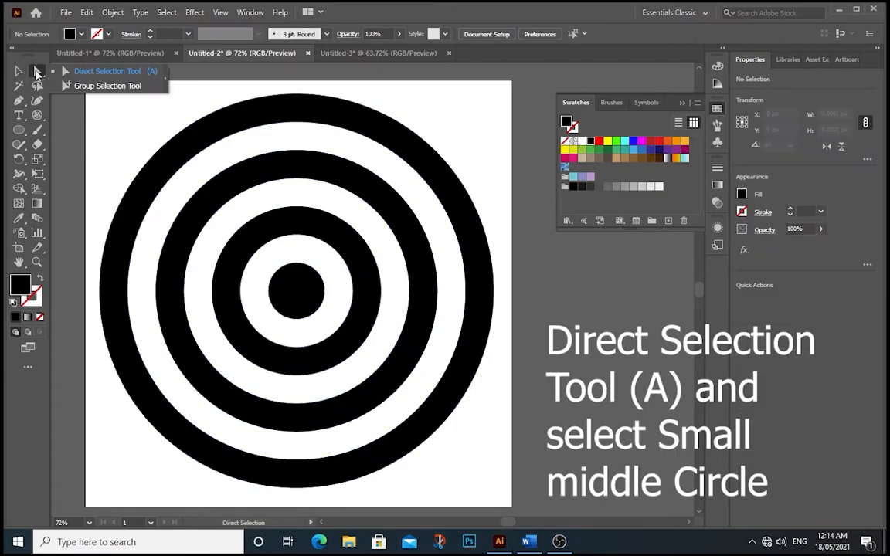
click(112, 75)
click(300, 290)
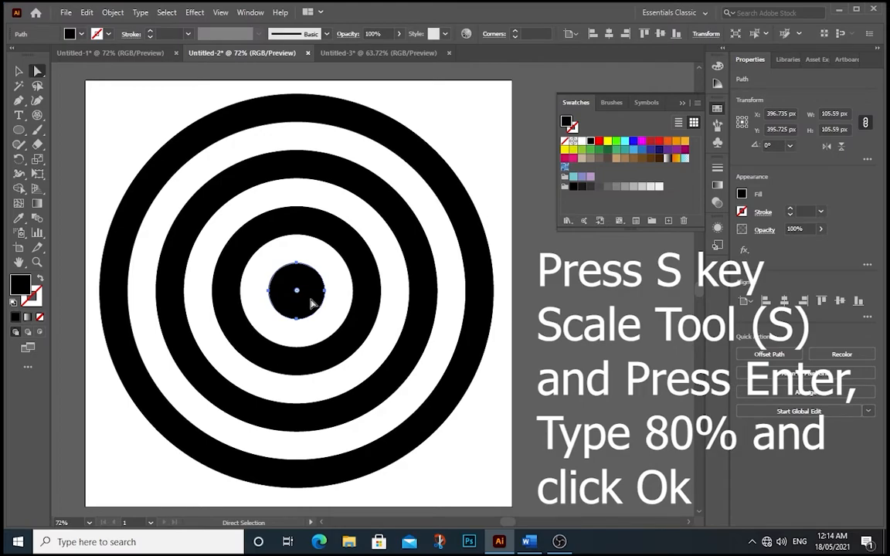
key(s)
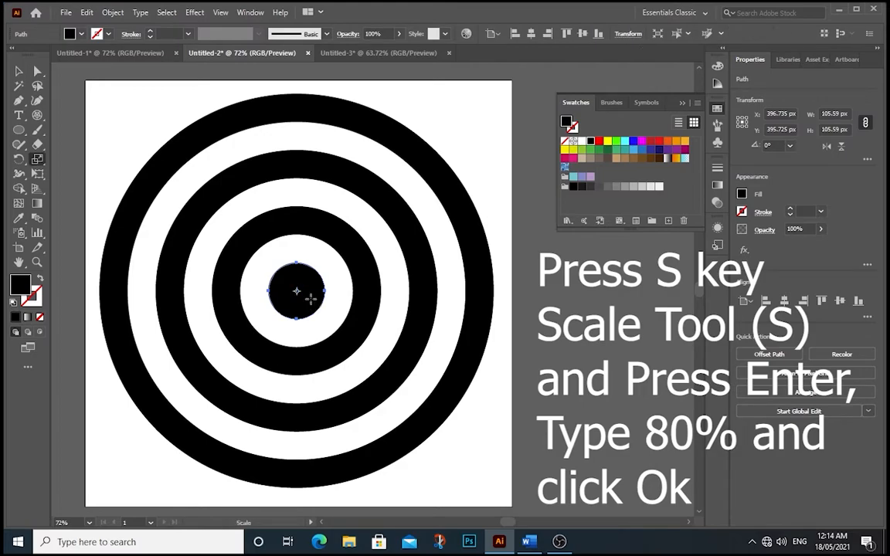
click(38, 159)
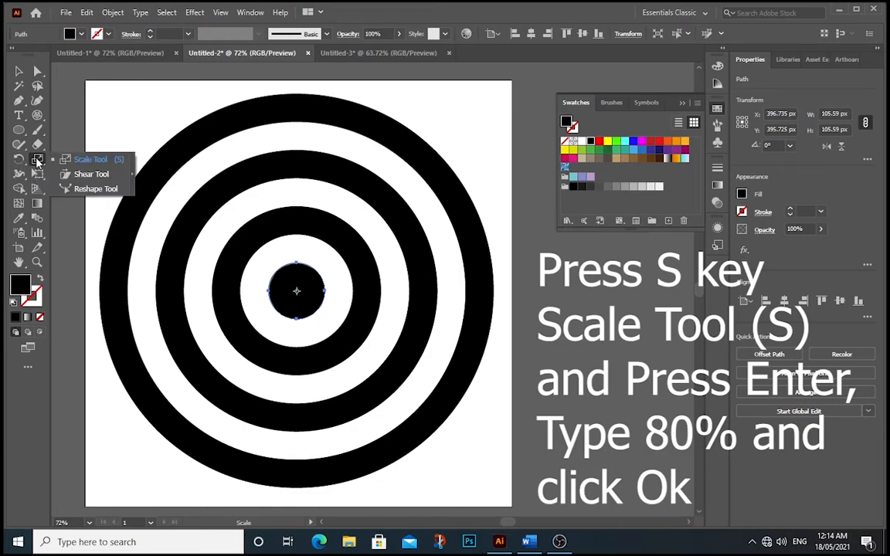
click(87, 162)
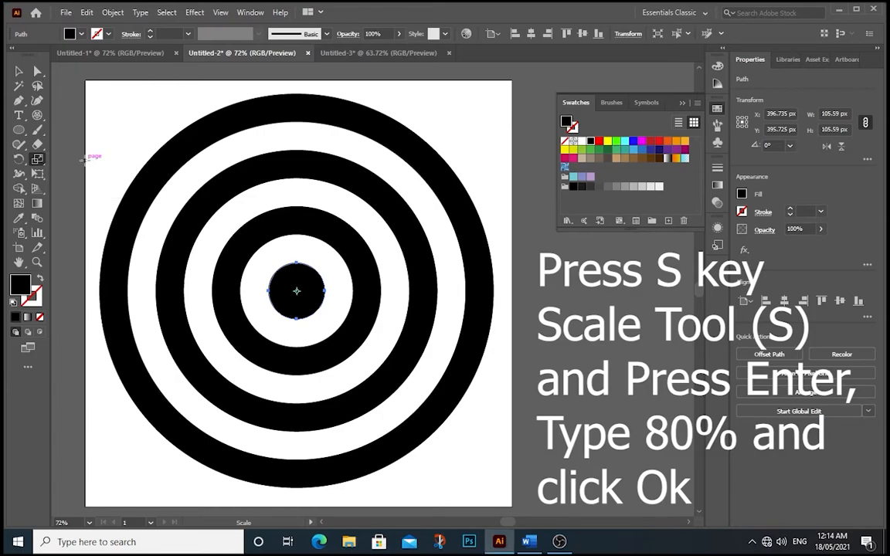
key(Return)
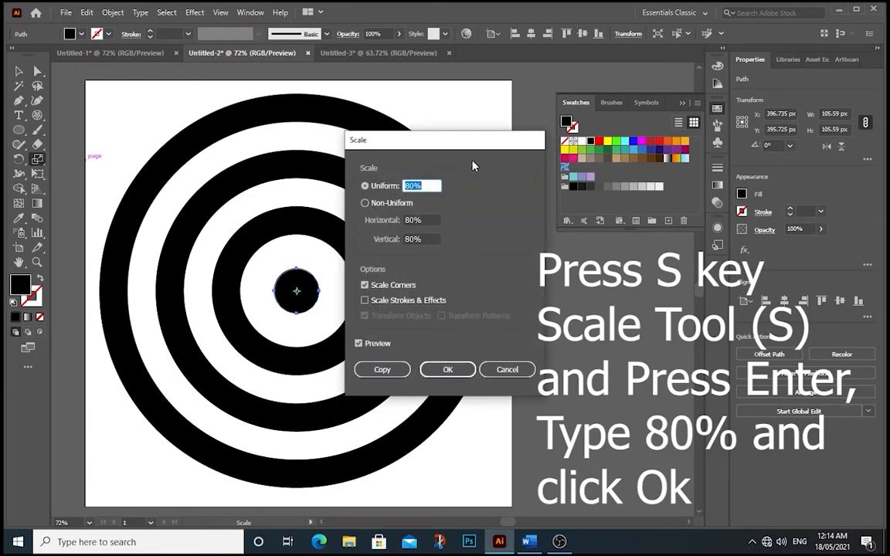
text(80)
click(451, 372)
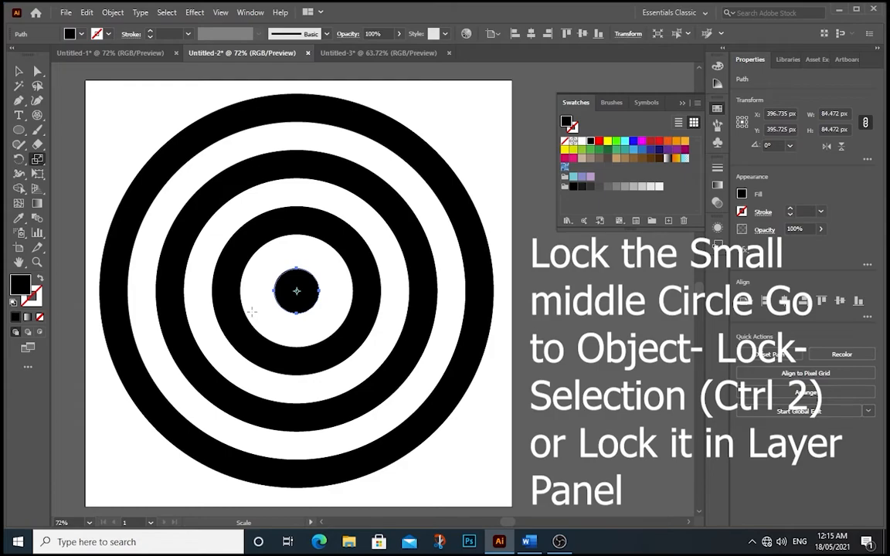
- Lock the scaled centre circle
click(113, 13)
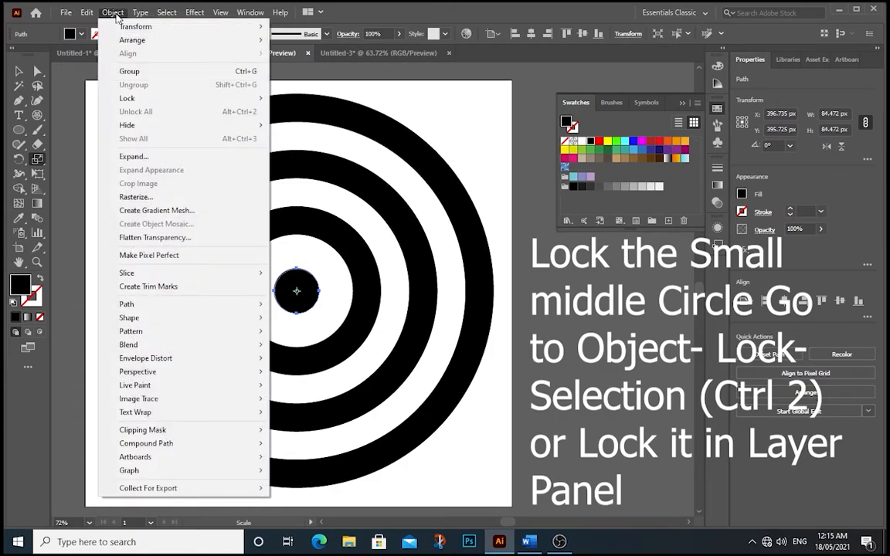
mouse_move(123, 97)
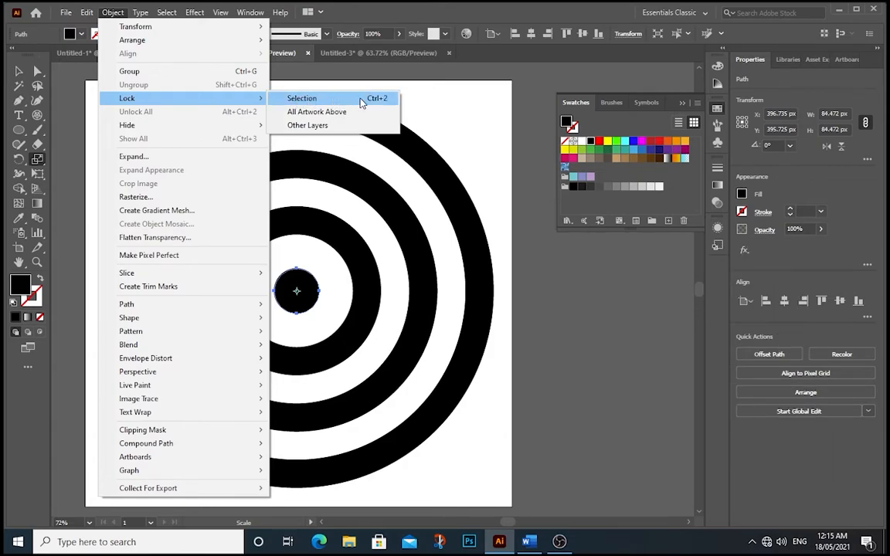
click(313, 98)
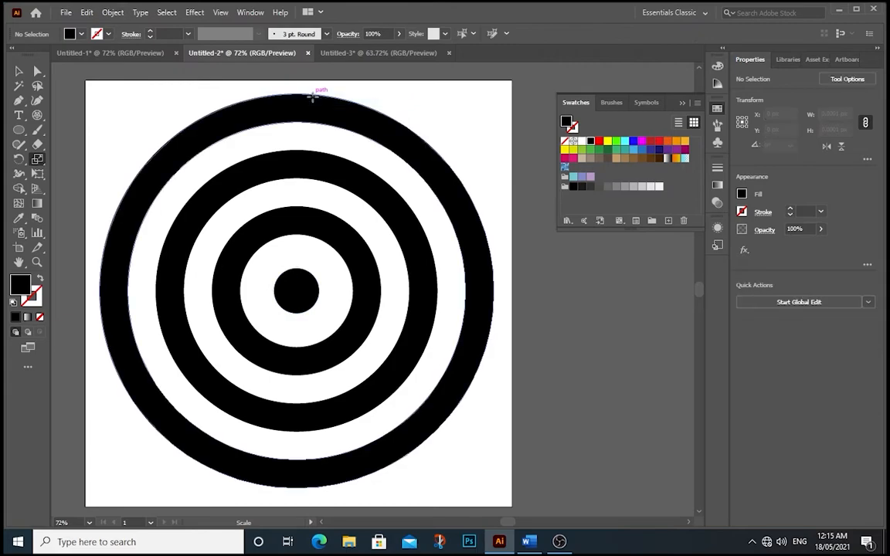
- Select the ring group and erase its left half with a rectangular Eraser area reaching the vertical centre line, dismissing the locked-object warning
click(19, 71)
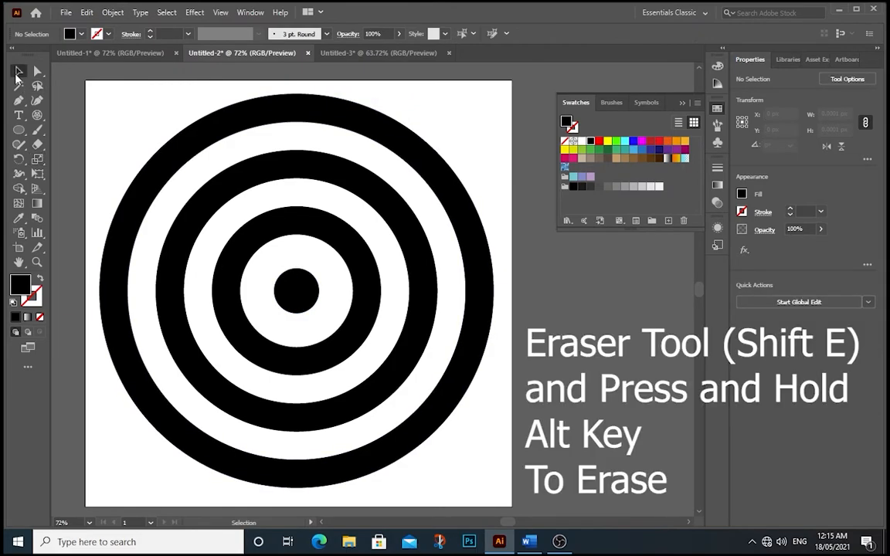
drag(94, 88, 479, 496)
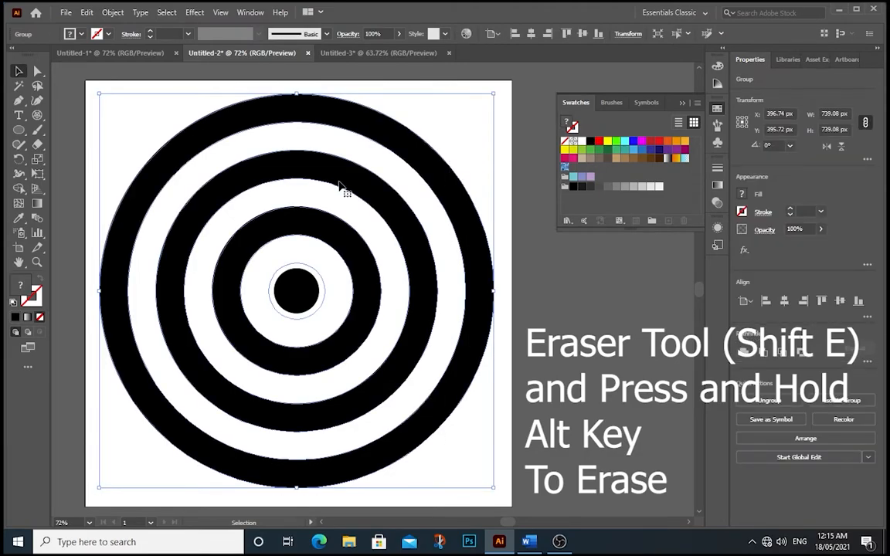
click(40, 147)
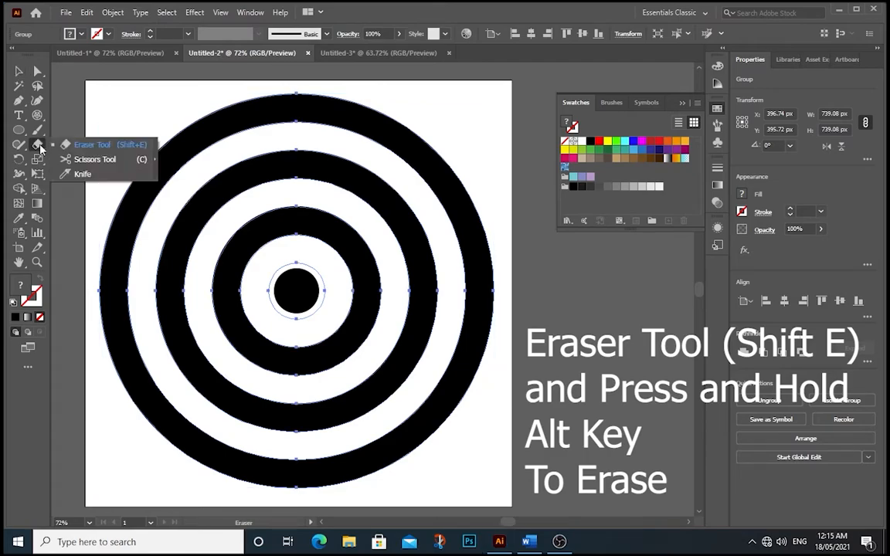
click(91, 146)
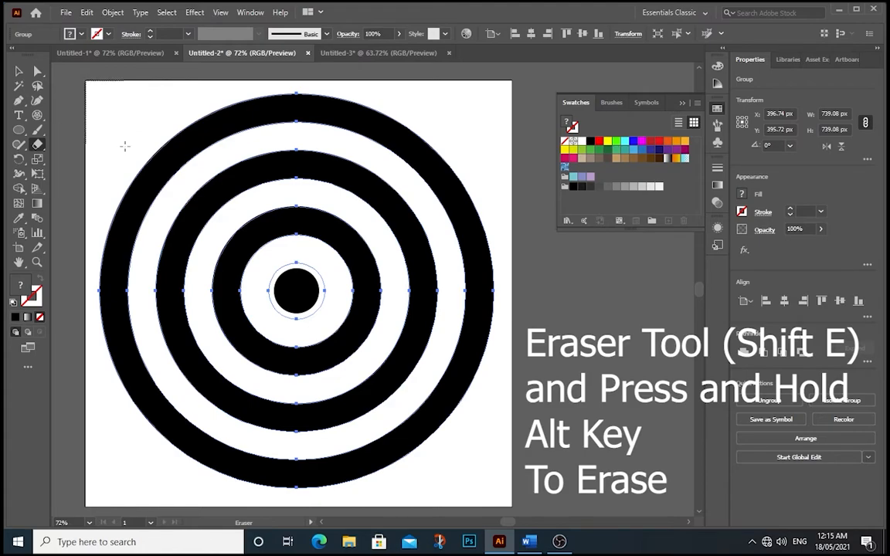
drag(76, 74, 293, 513)
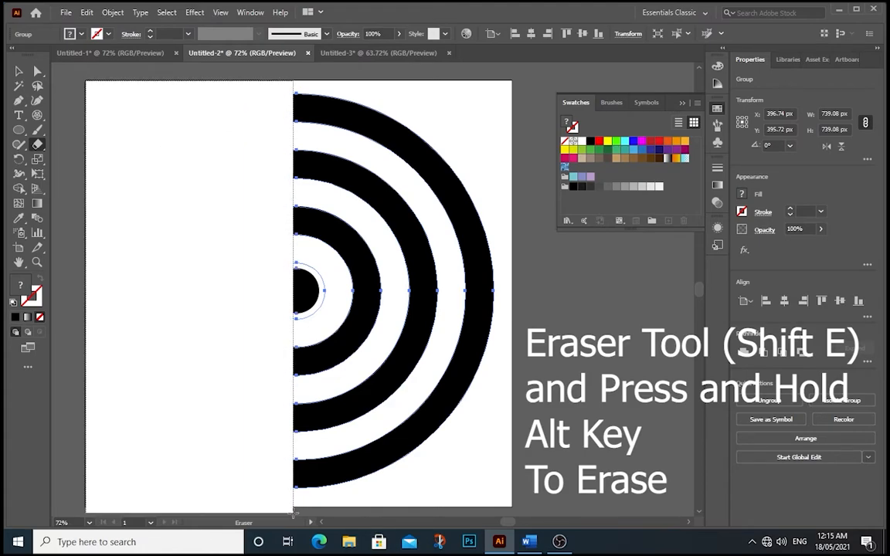
drag(294, 512, 294, 512)
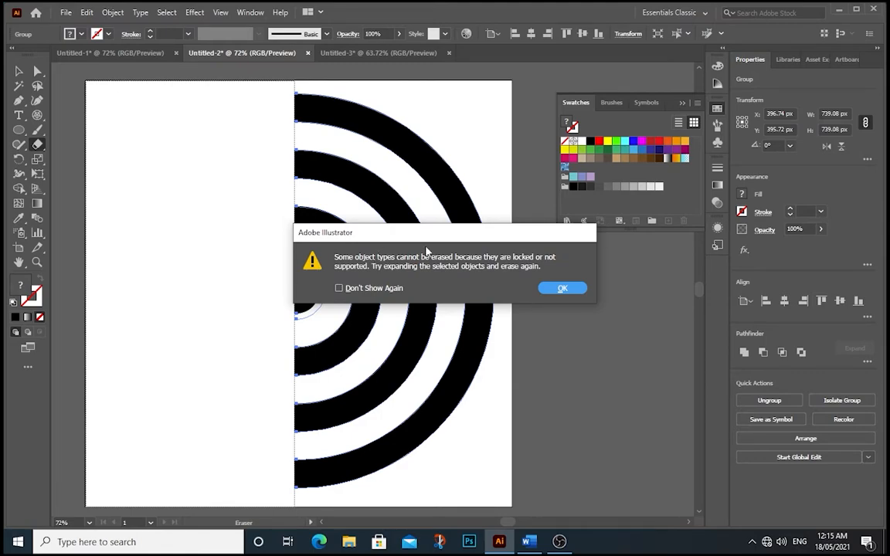
click(555, 288)
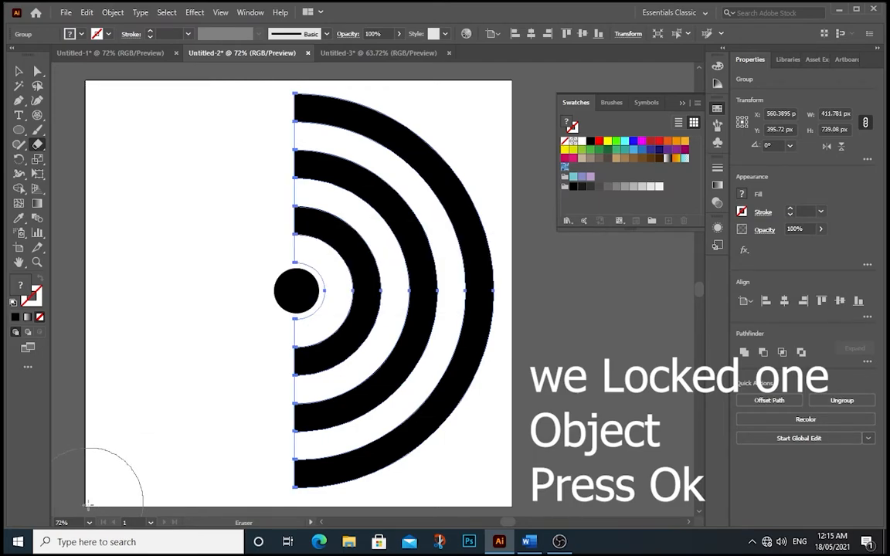
- Erase the lower half of the ring group with a rectangular Eraser area reaching the horizontal centre line, dismiss the locked-object warning and deselect
mouse_move(110, 504)
mouse_down()
mouse_move(305, 507)
mouse_move(528, 300)
mouse_move(525, 291)
mouse_up()
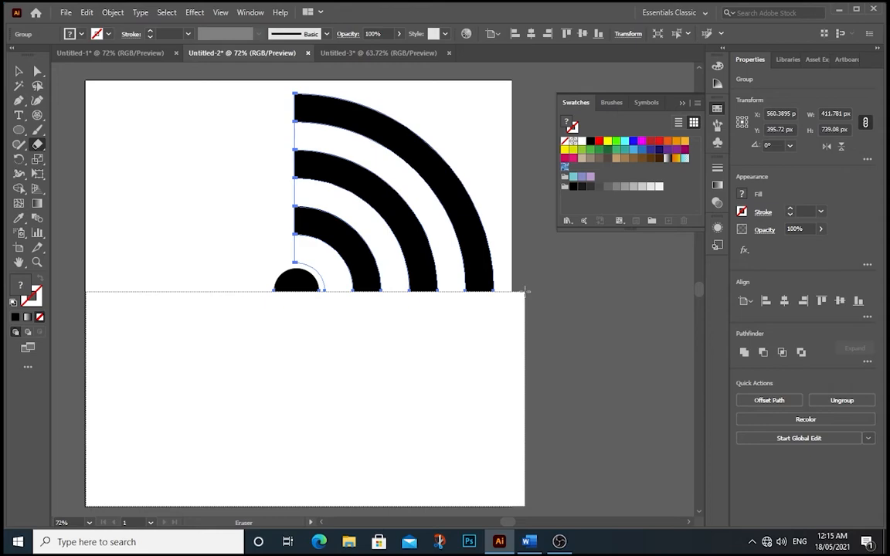
drag(524, 291, 528, 291)
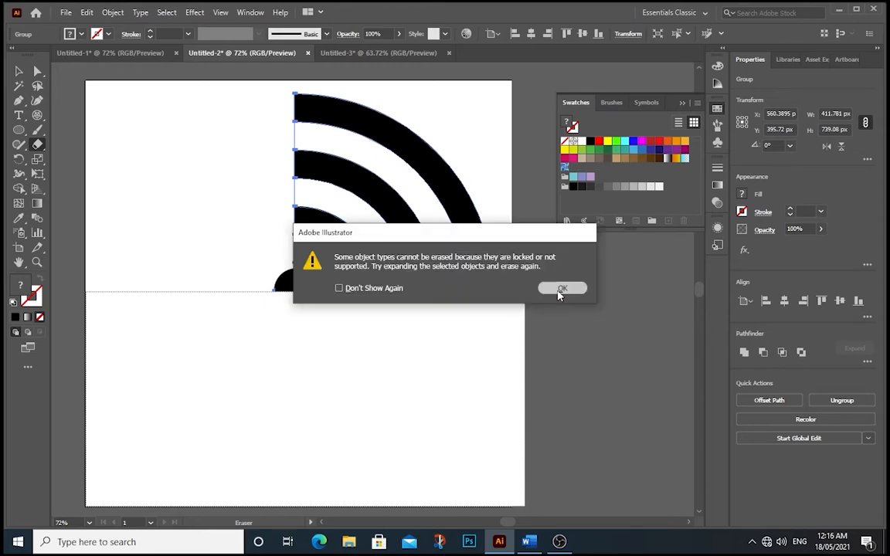
click(561, 288)
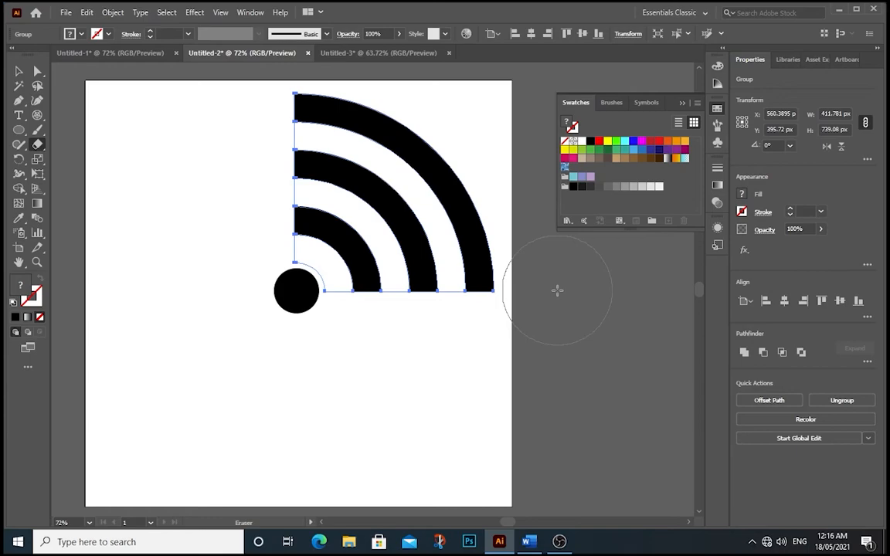
click(20, 72)
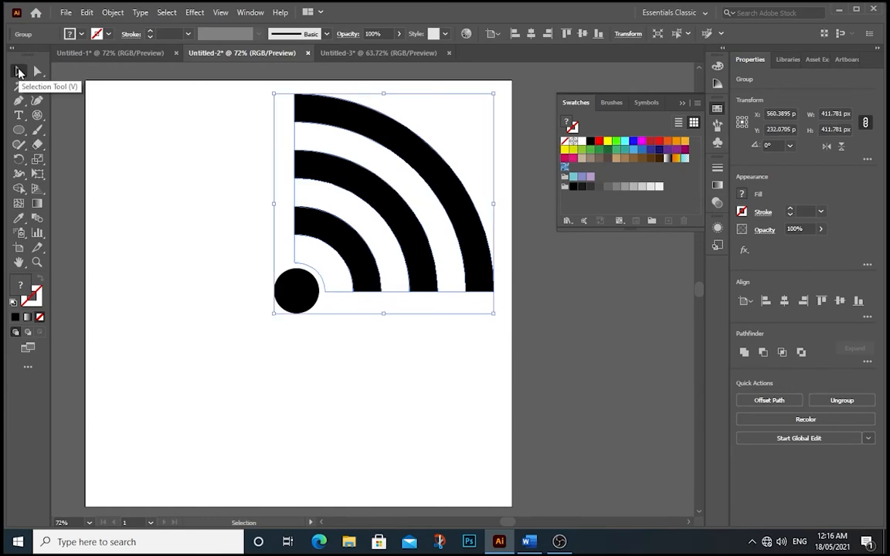
click(246, 98)
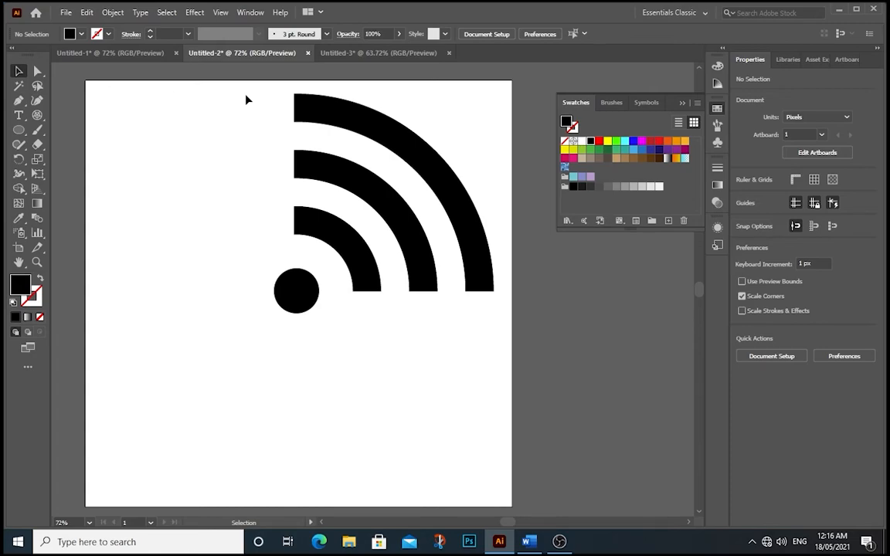
- Unlock the centre circle and select it together with the quarter rings
key(ctrl+a)
click(113, 13)
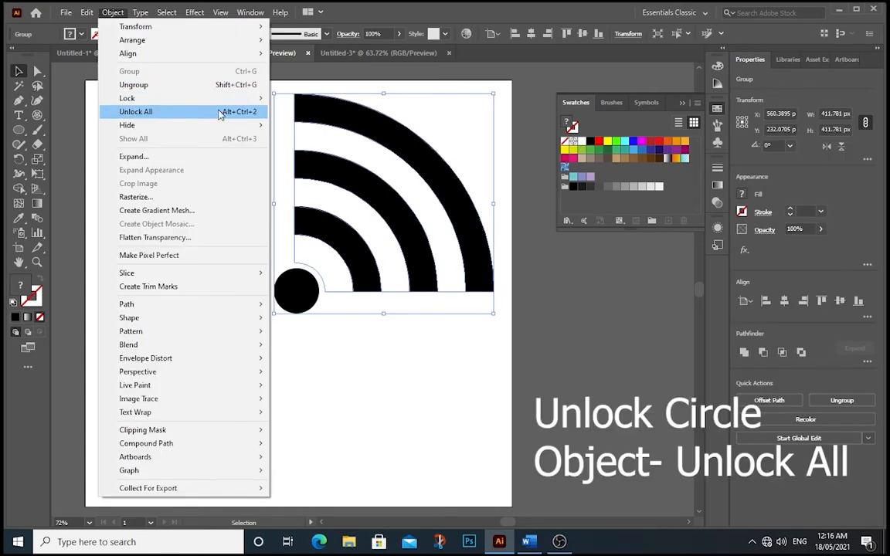
click(193, 114)
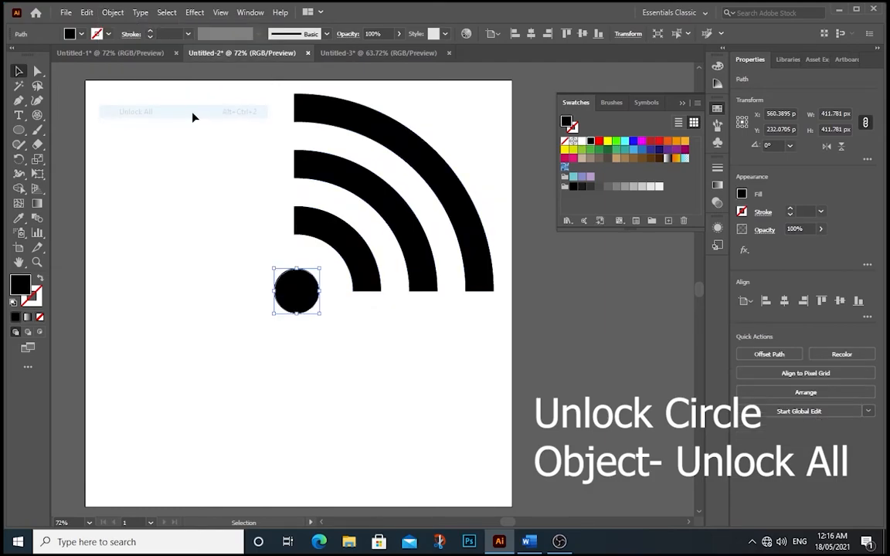
click(193, 117)
drag(255, 105, 463, 364)
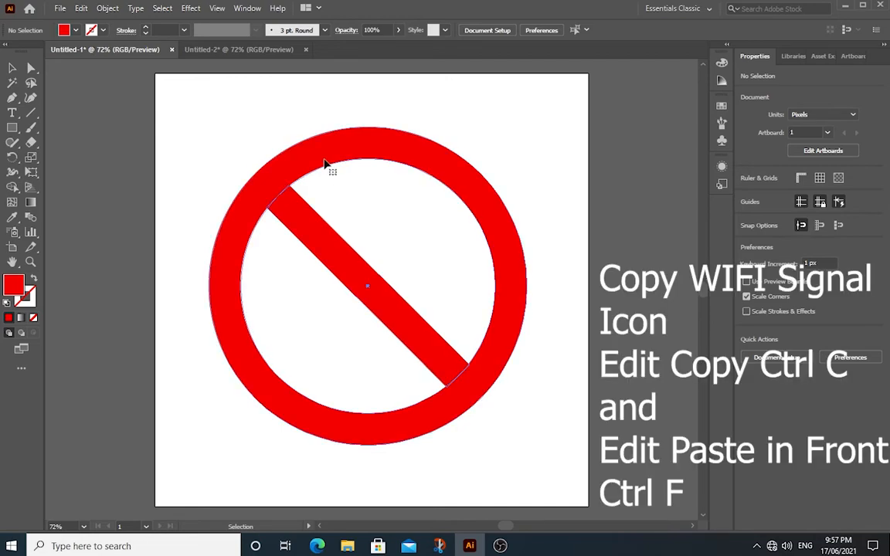
- Select the whole WiFi signal icon in the Untitled-2 document and copy it
click(324, 165)
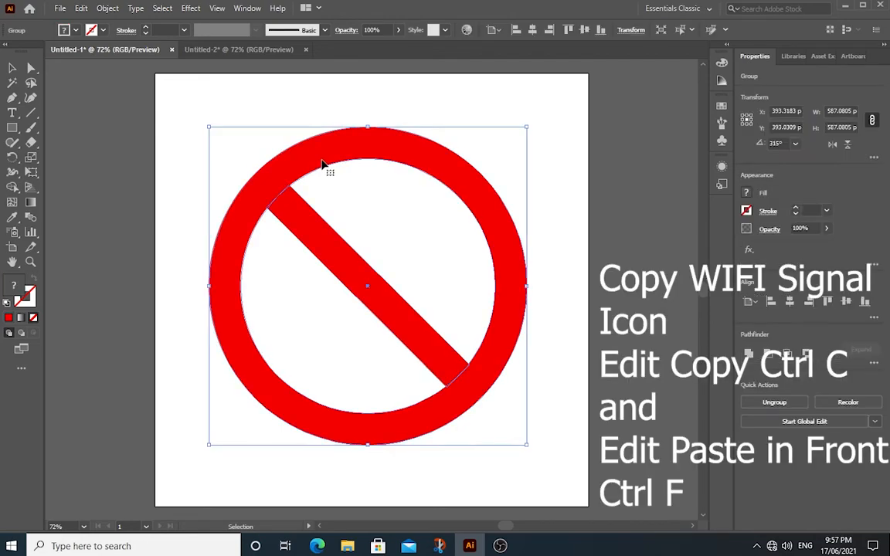
click(202, 89)
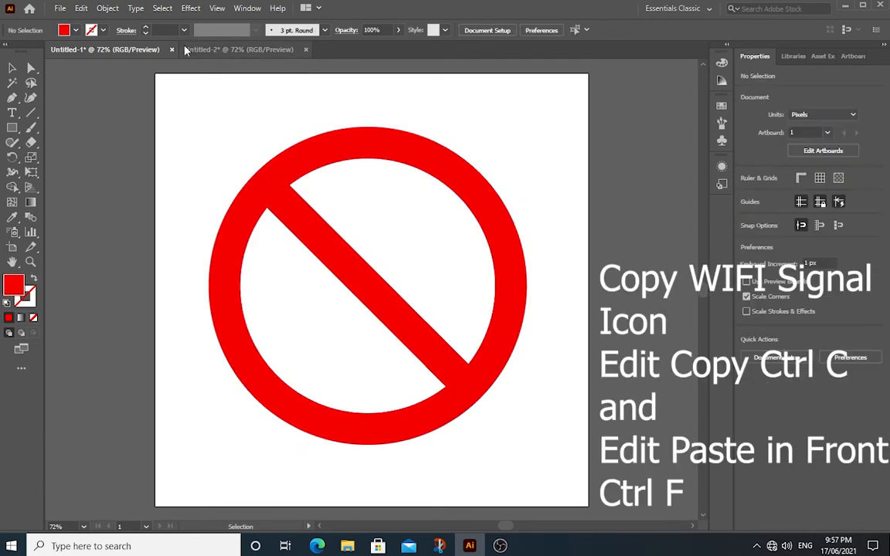
click(220, 50)
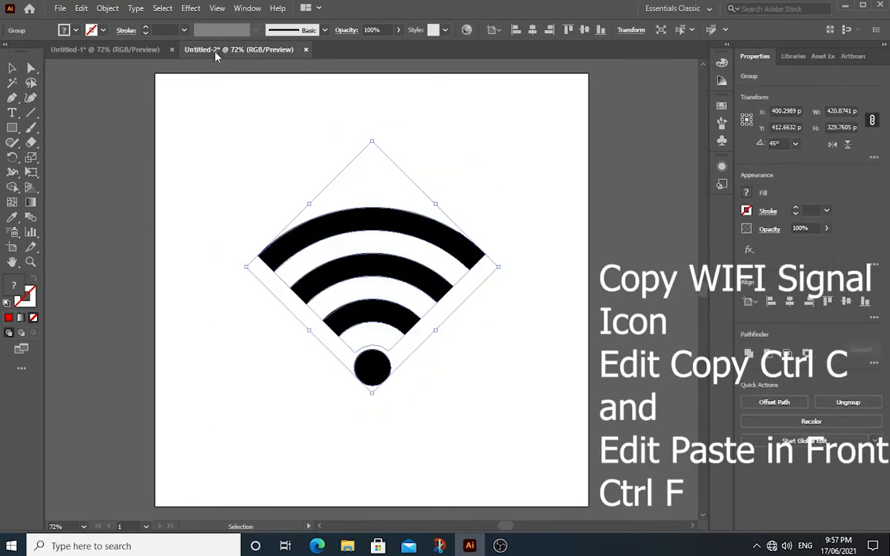
click(263, 154)
drag(263, 154, 456, 415)
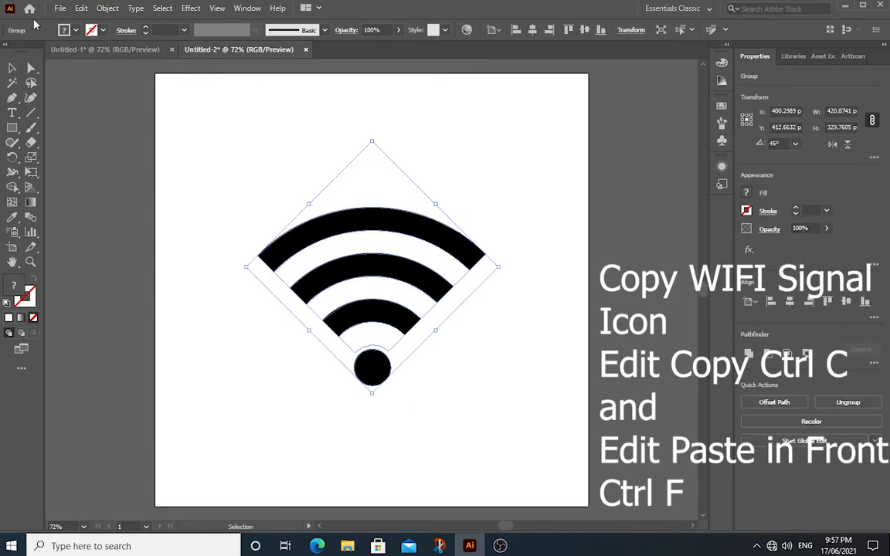
click(81, 8)
click(93, 67)
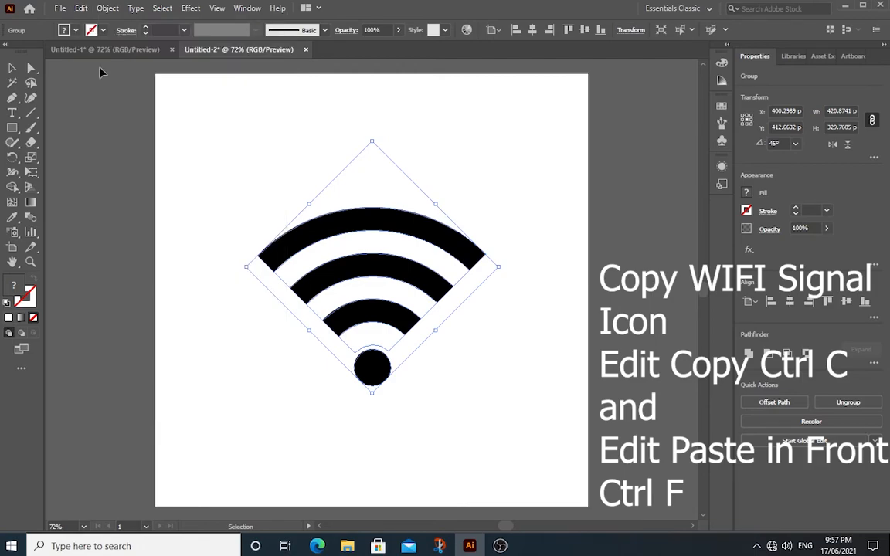
- Paste the copied WiFi icon in front of the prohibition sign in the Untitled-1 document and deselect it
click(96, 46)
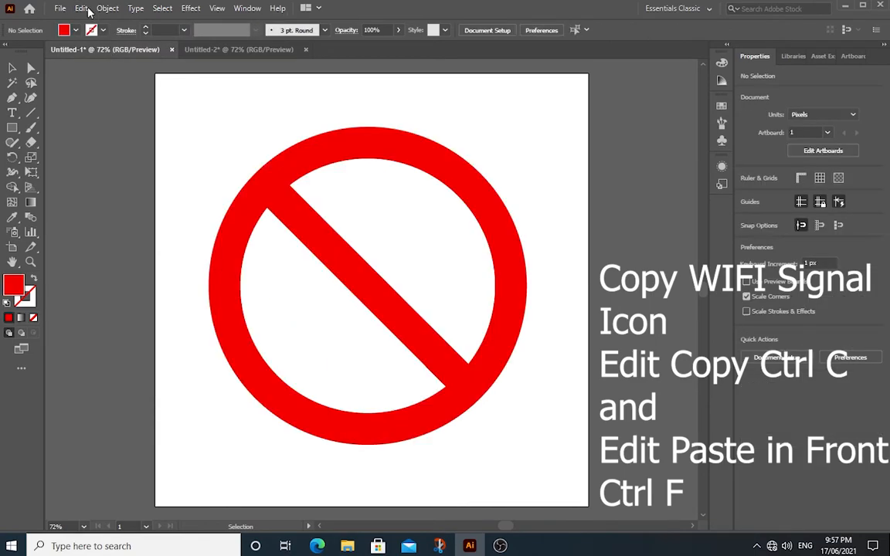
click(81, 9)
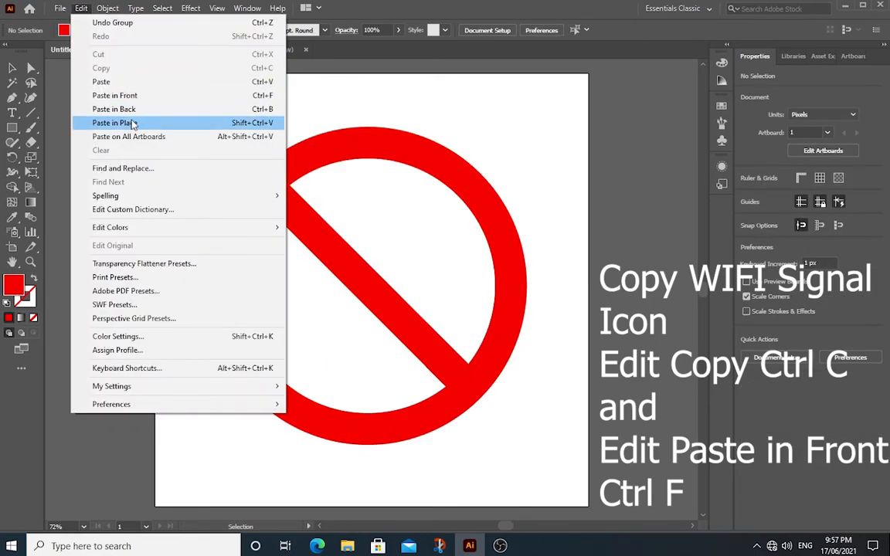
click(122, 97)
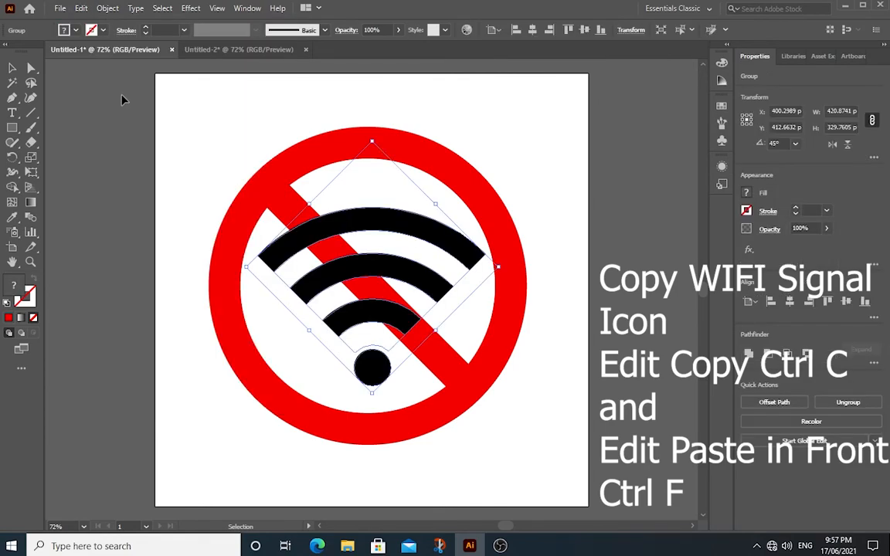
click(246, 114)
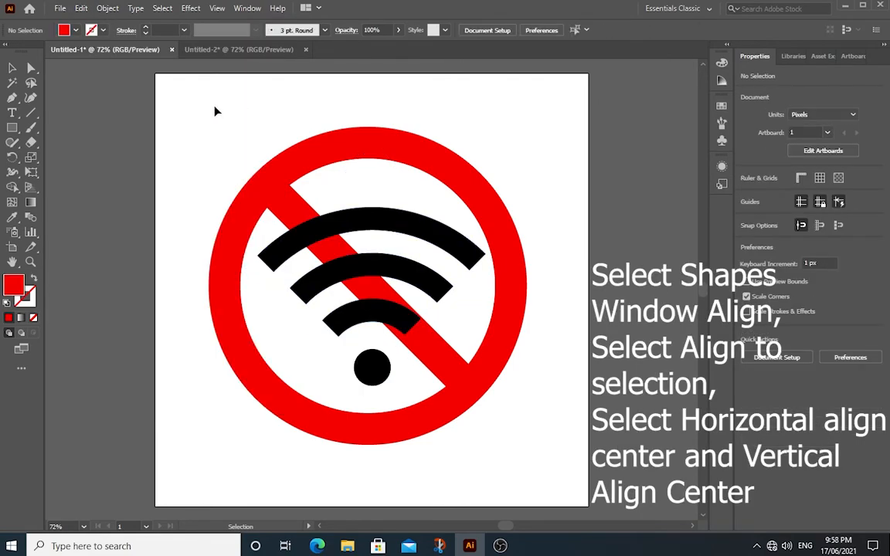
- Align the WiFi icon and the prohibition sign to each other by horizontal and vertical centres, using Align to Selection
drag(216, 112, 554, 470)
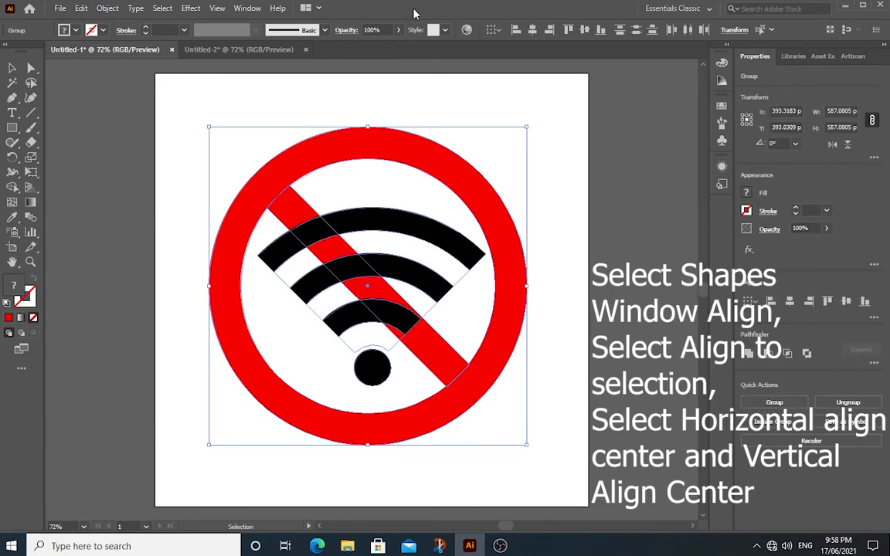
click(248, 8)
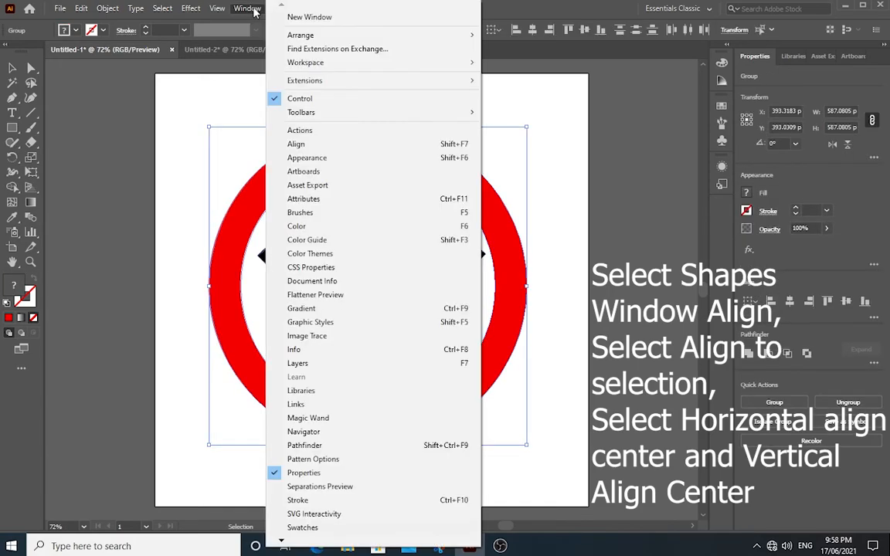
click(296, 144)
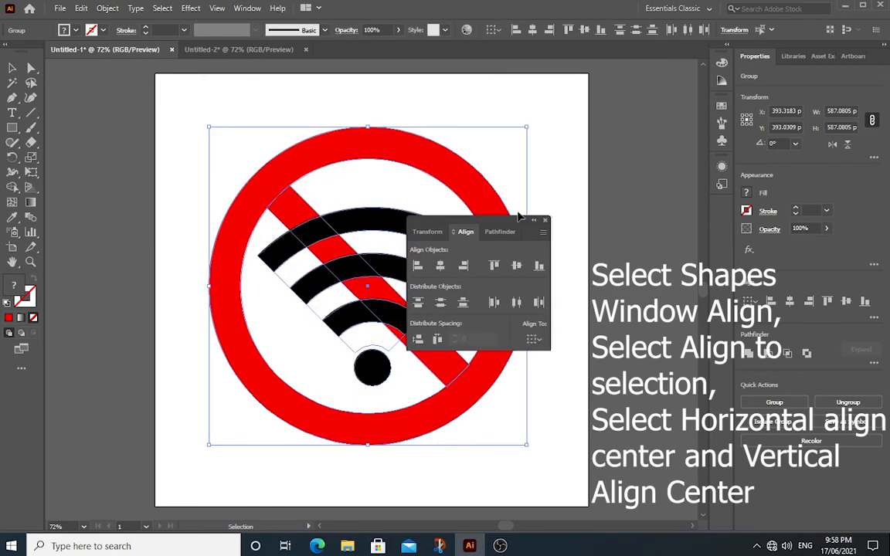
click(535, 340)
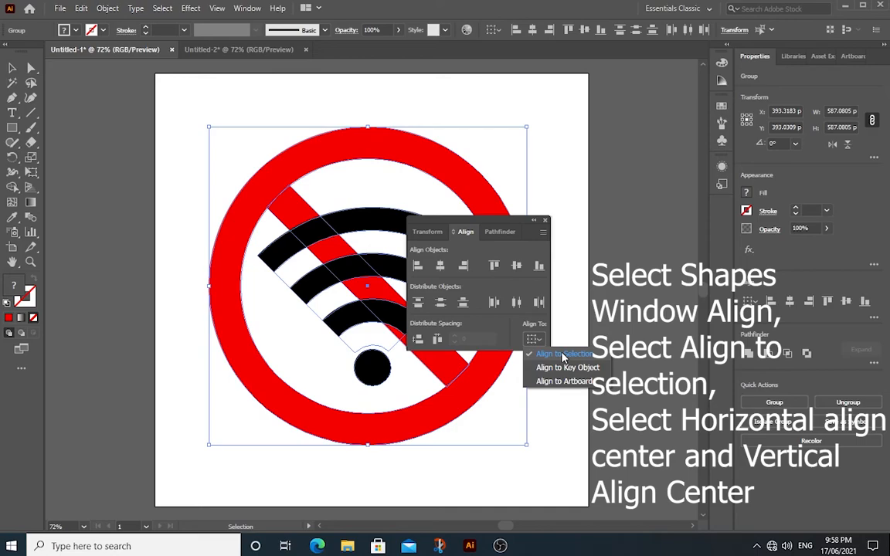
click(563, 355)
click(440, 267)
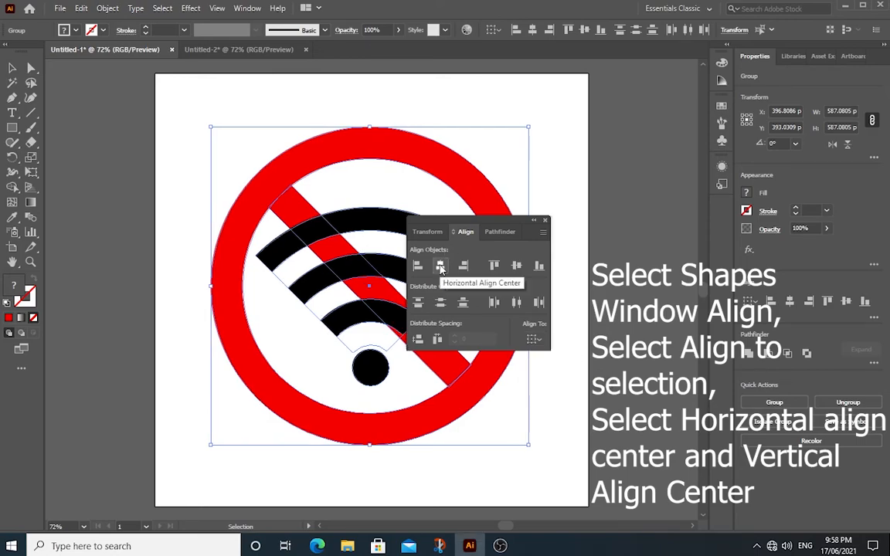
click(518, 267)
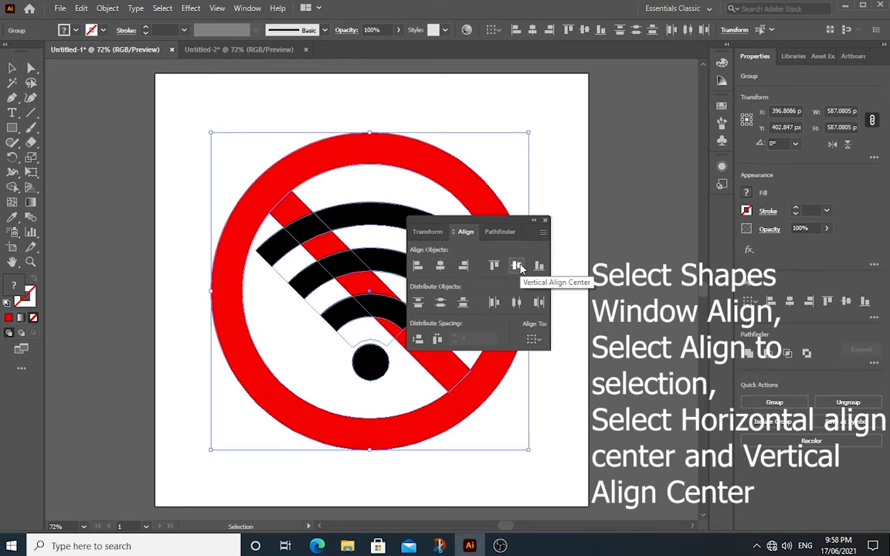
click(546, 222)
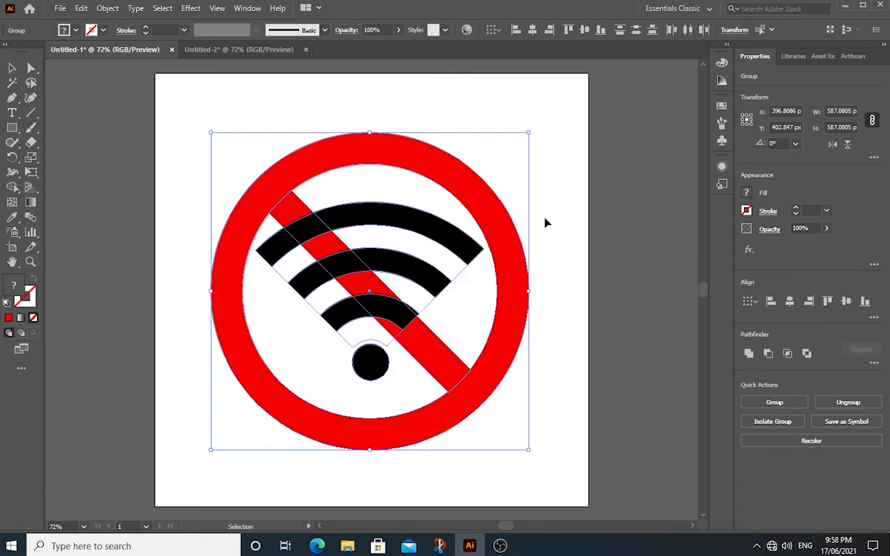
click(507, 103)
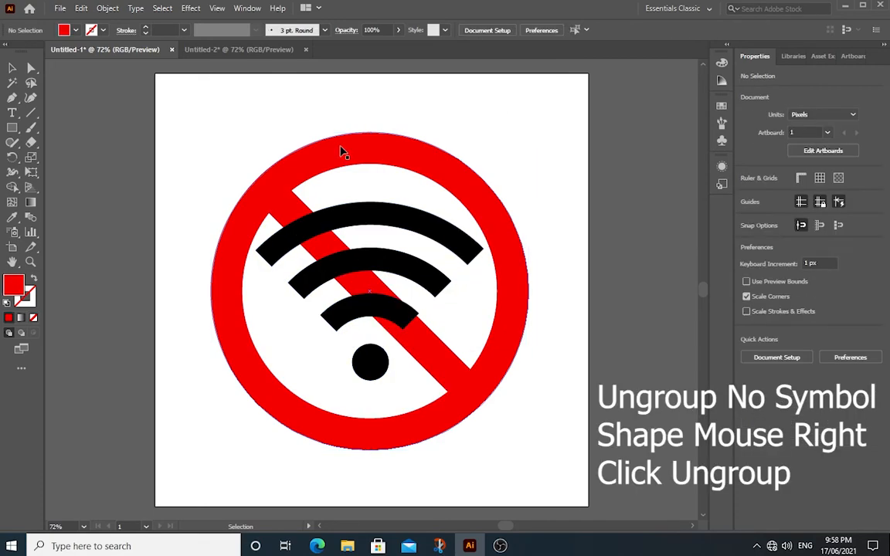
- Ungroup the red prohibition sign and deselect its parts
click(343, 152)
right_click(343, 151)
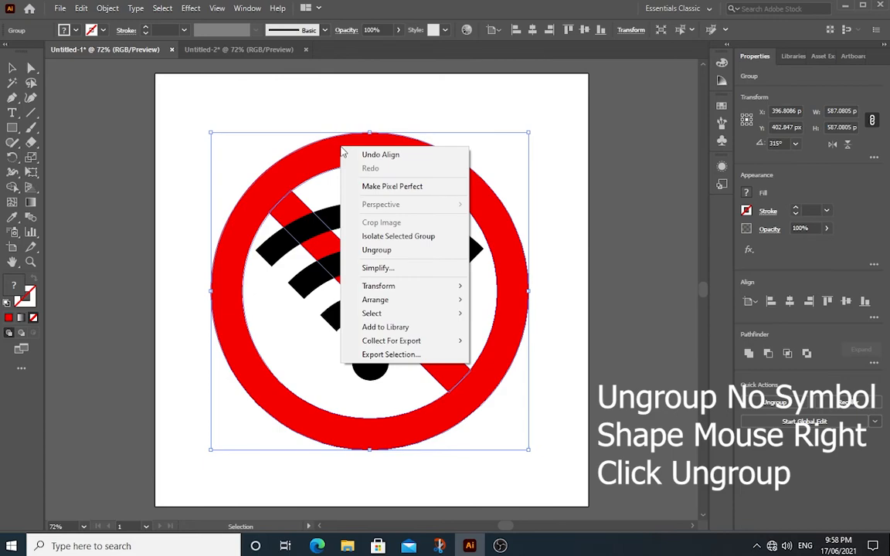
click(383, 252)
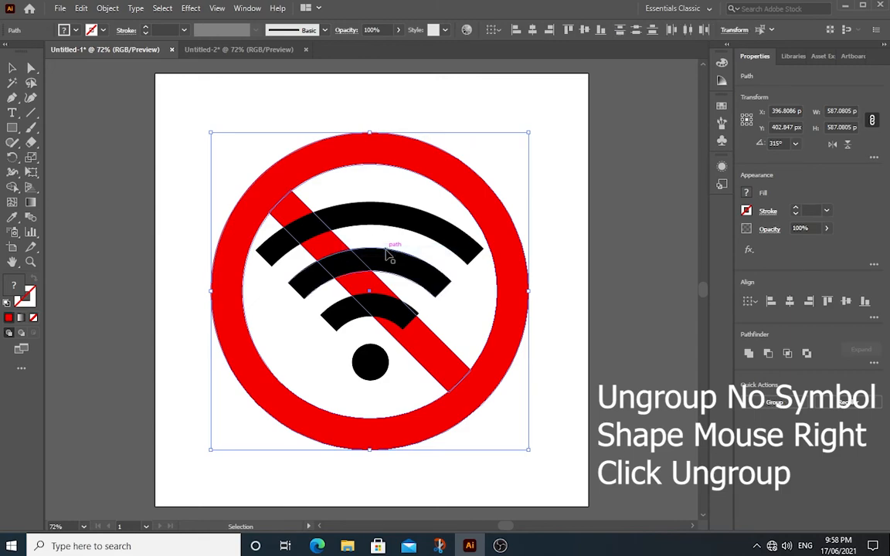
click(558, 167)
- Bring the red diagonal bar to the front, over the WiFi icon, and deselect it
click(287, 203)
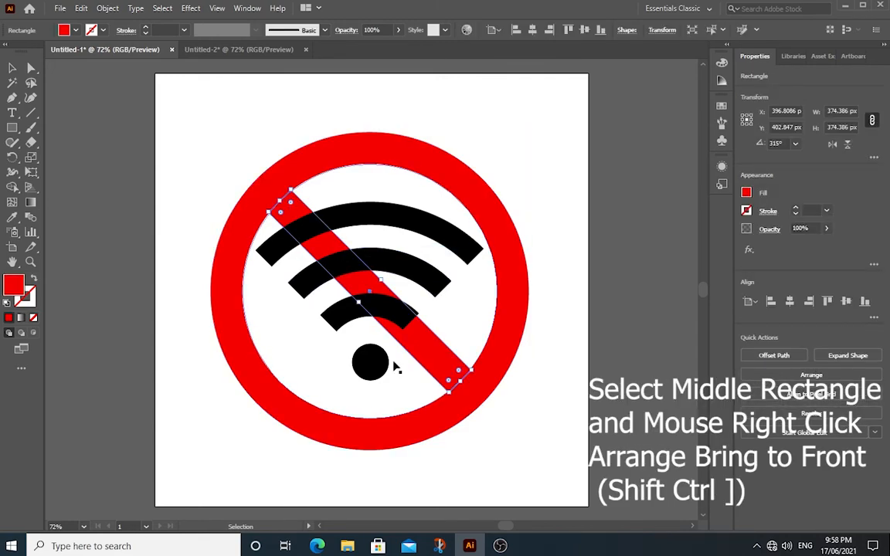
right_click(417, 345)
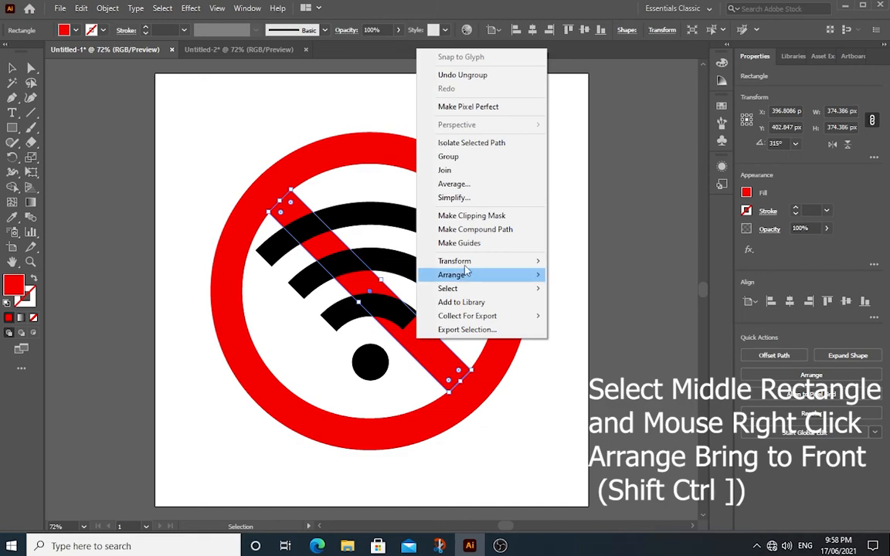
mouse_move(440, 275)
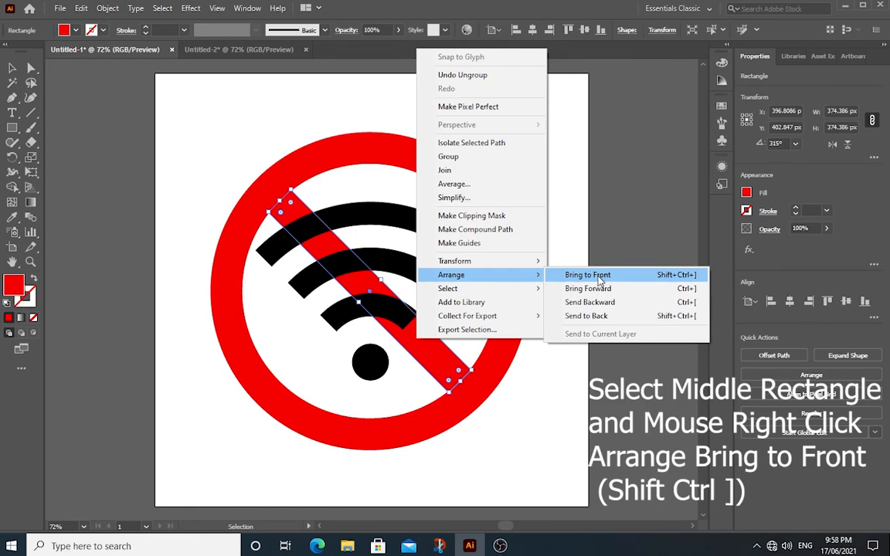
click(574, 280)
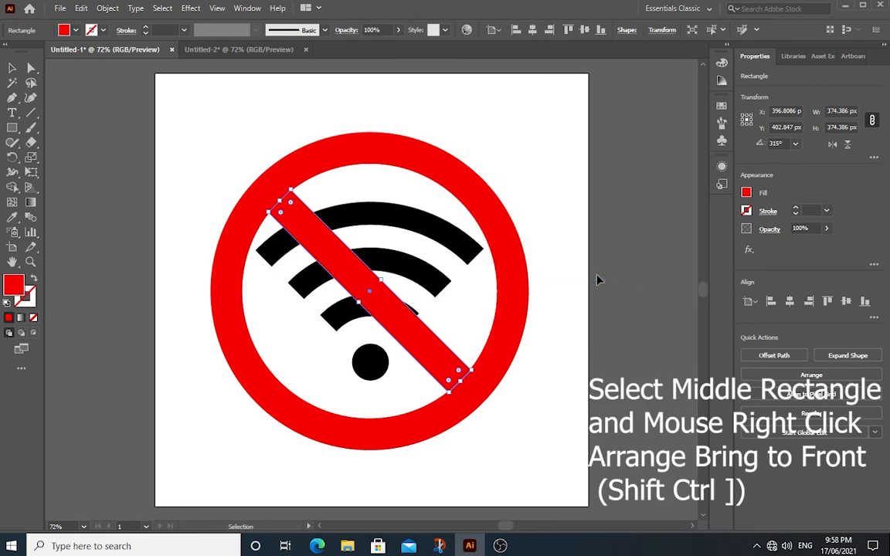
click(552, 192)
- Group the red ring, the diagonal bar and the WiFi icon together
drag(193, 124, 548, 492)
right_click(322, 241)
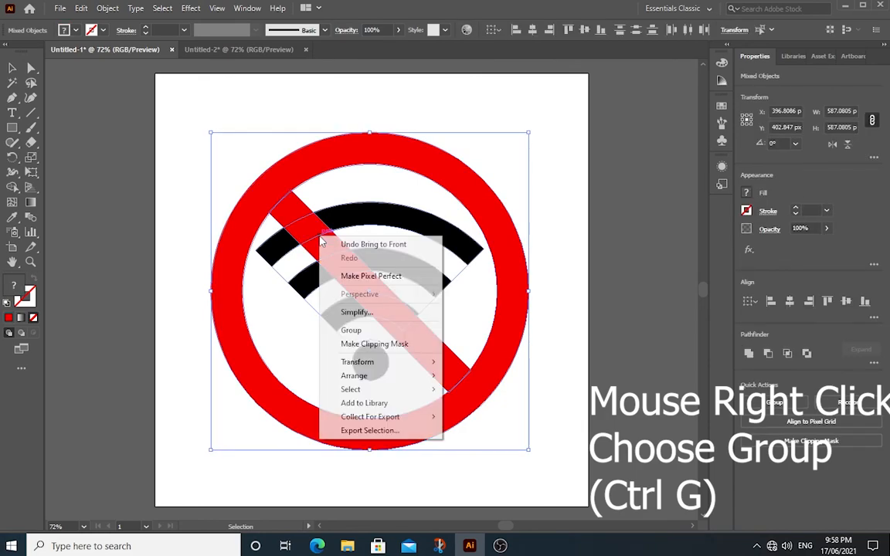
click(351, 330)
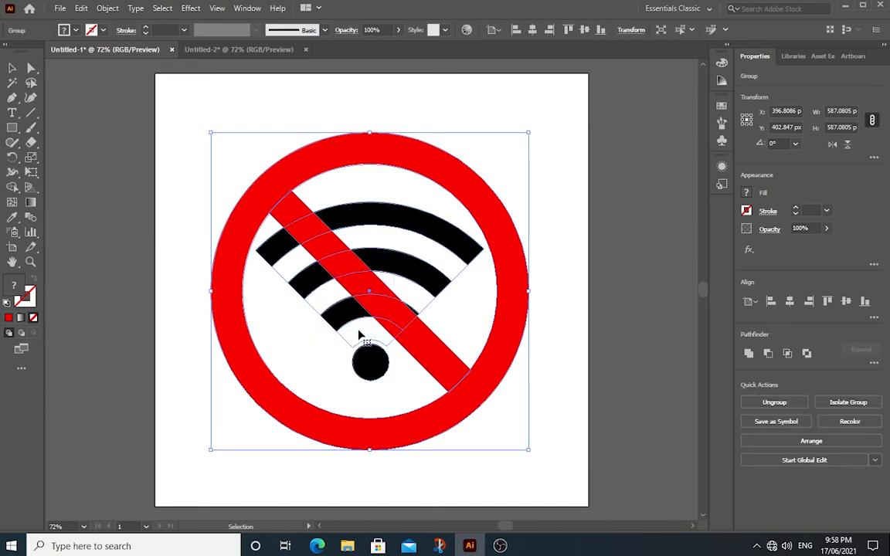
- Centre the grouped no-WiFi sign horizontally and vertically on the artboard, using Align to Artboard, and close the Align panel
key(space)
drag(384, 117, 318, 119)
click(163, 118)
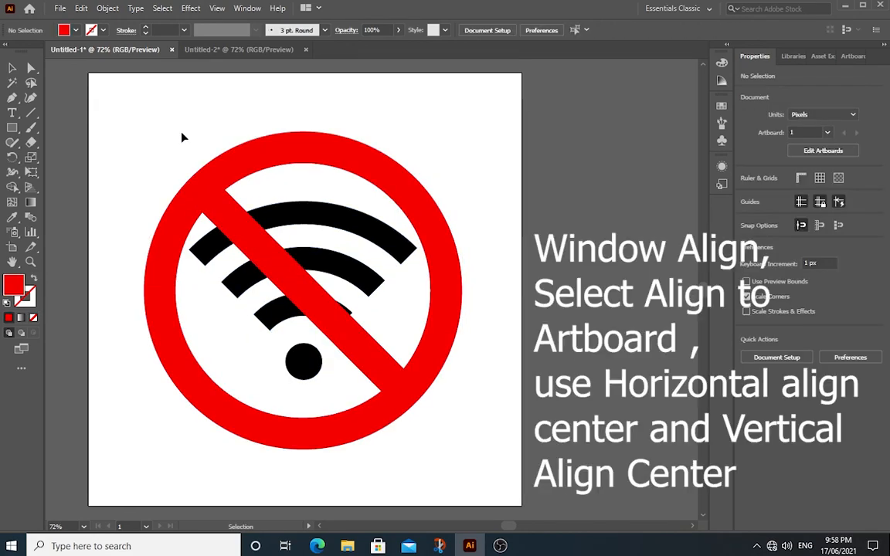
drag(164, 121, 469, 495)
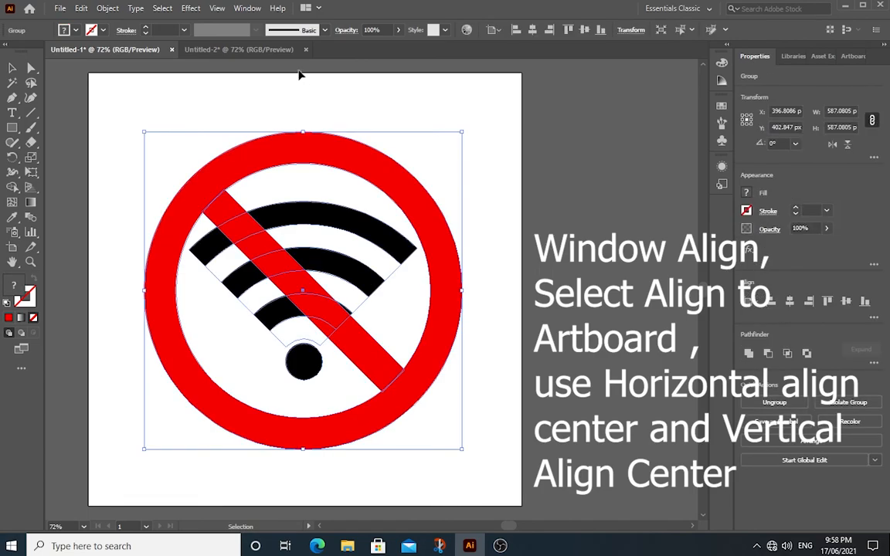
click(247, 8)
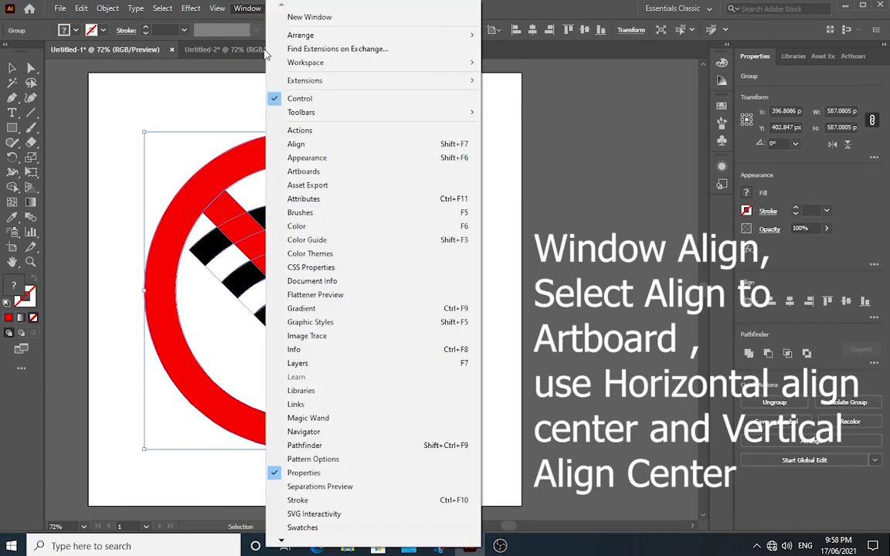
click(296, 144)
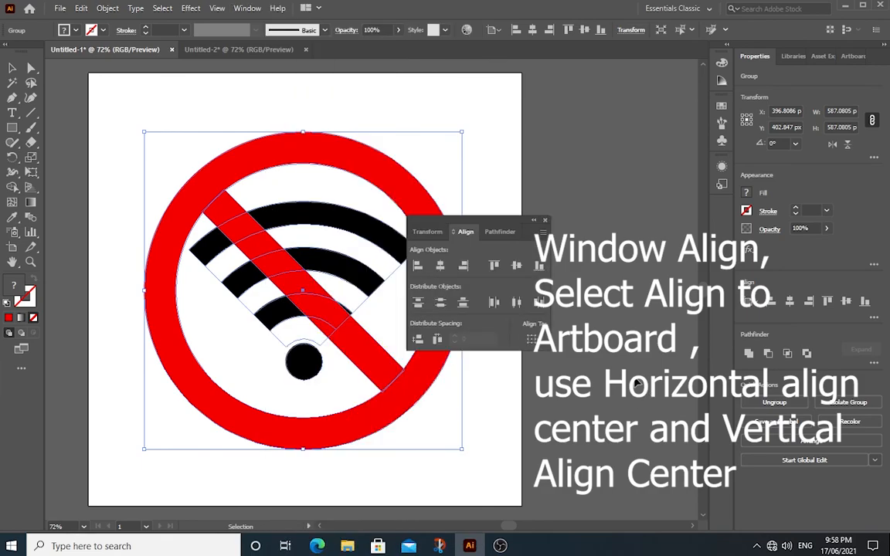
click(544, 345)
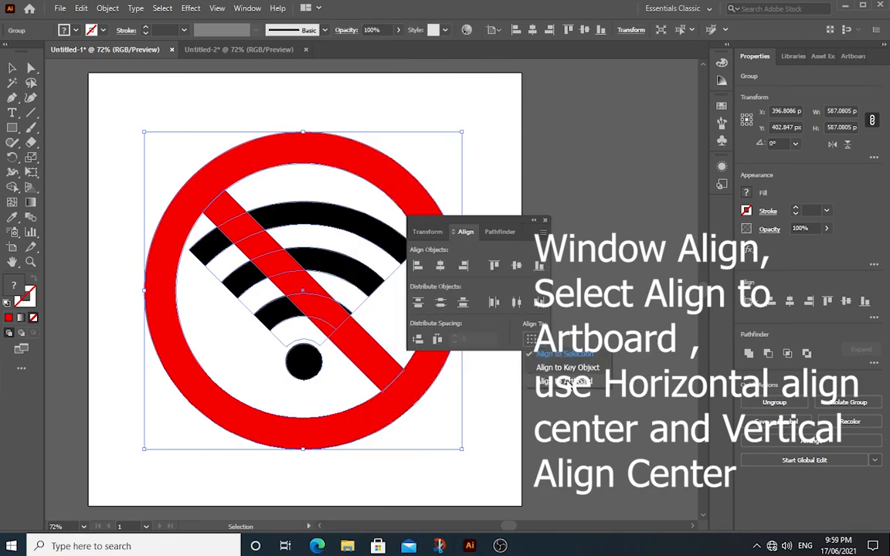
click(569, 381)
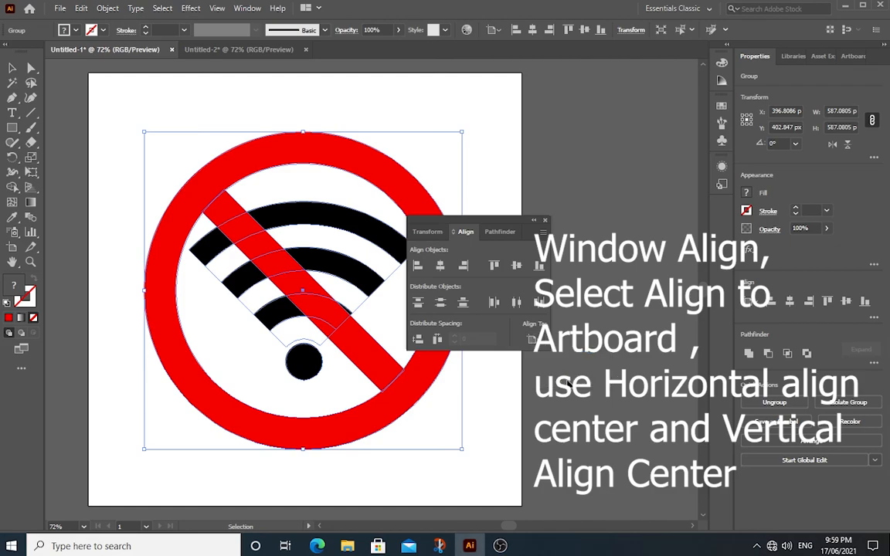
click(440, 267)
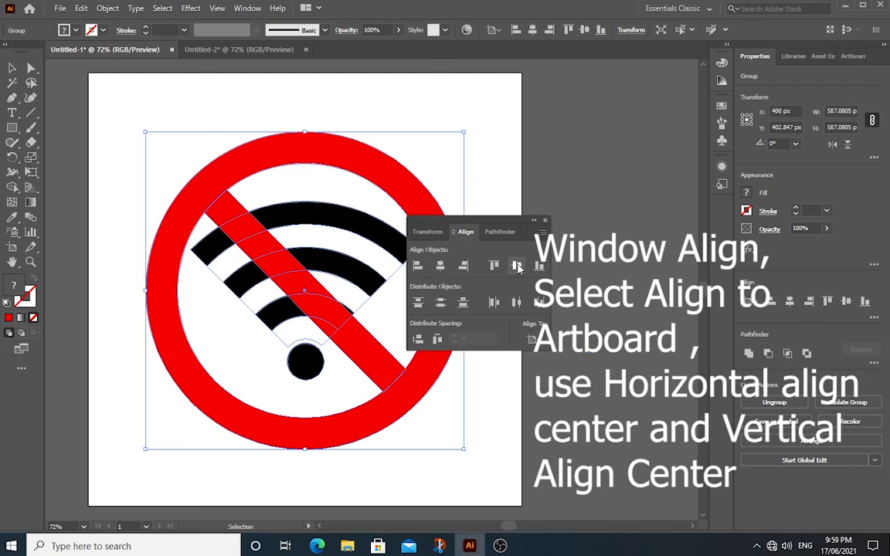
click(517, 267)
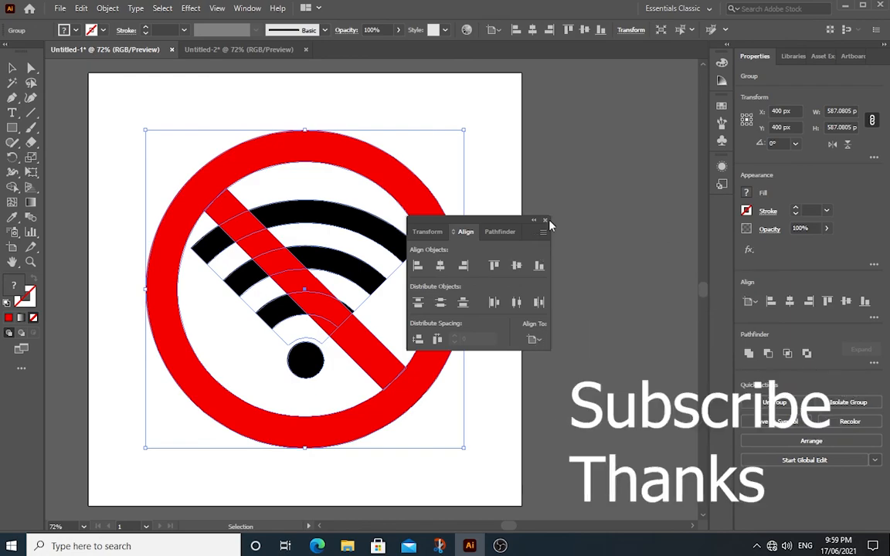
click(546, 221)
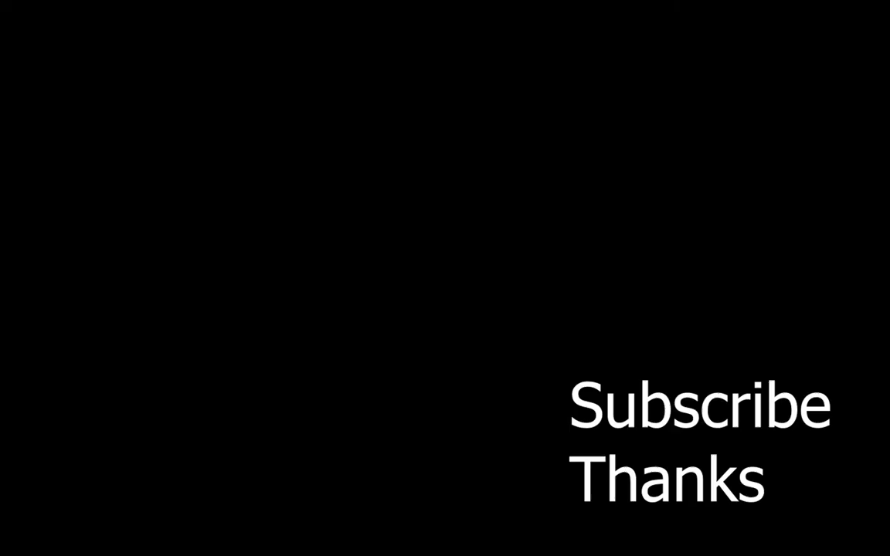